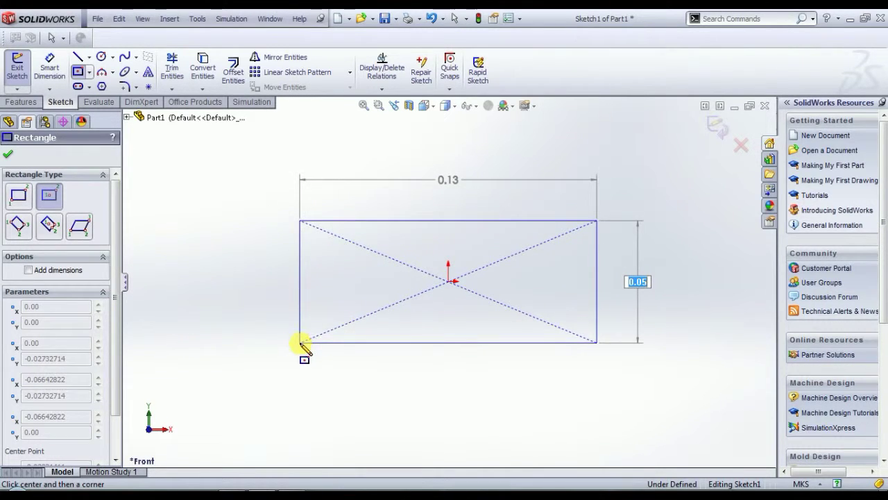
Step: Finish a center rectangle about 0.13 m by 0.05 m on the origin and switch the document units to MMGS
left_click(301, 342)
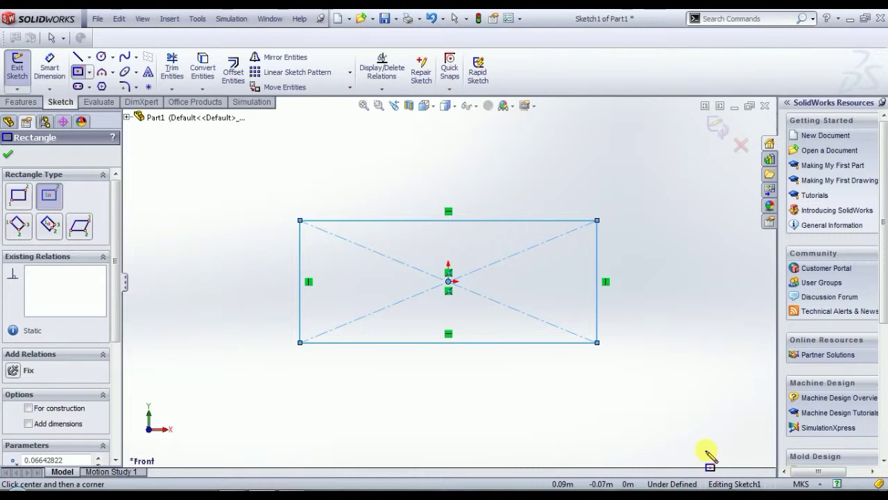
left_click(806, 484)
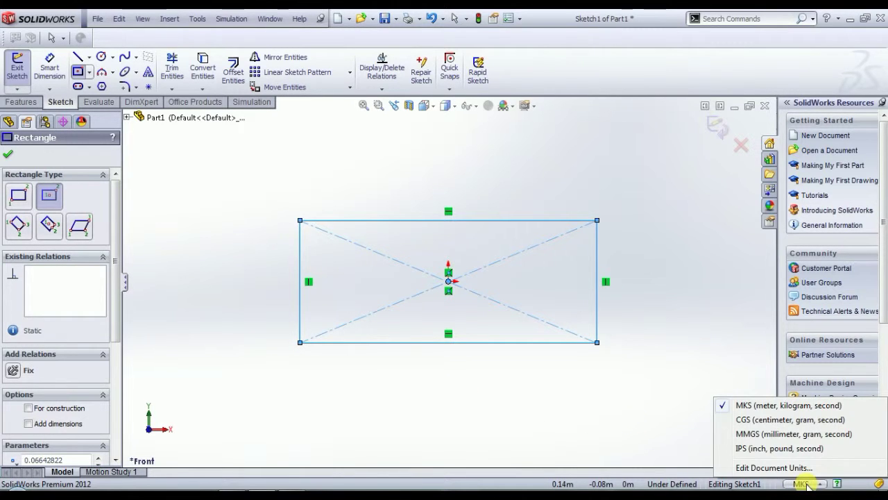
left_click(779, 435)
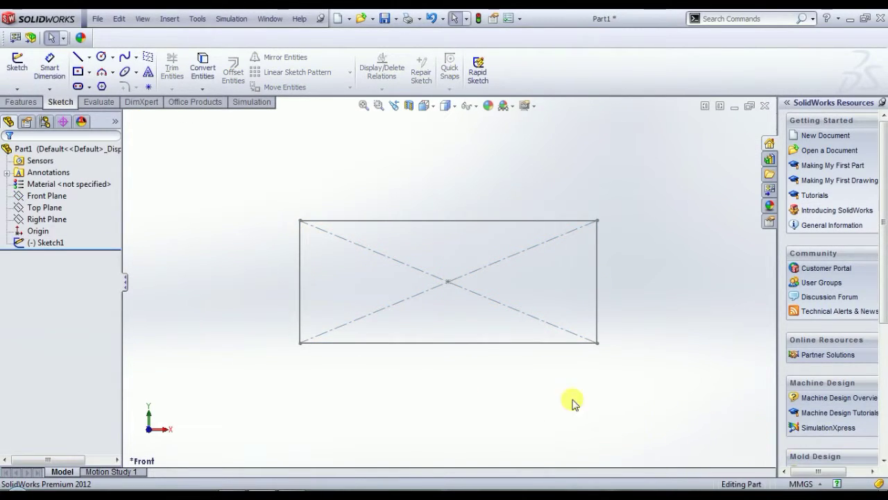
Step: Reopen the rectangle sketch for editing and dimension the rectangle's height as 62+12 mm
left_click(59, 243)
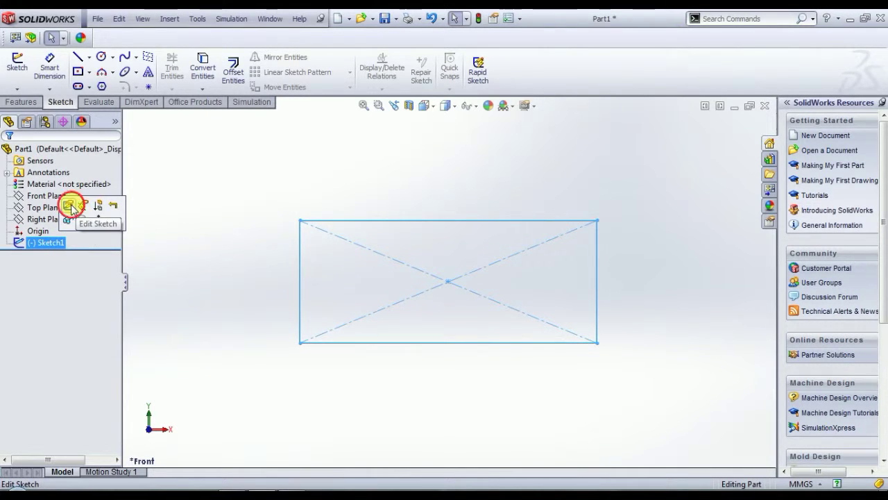
left_click(70, 206)
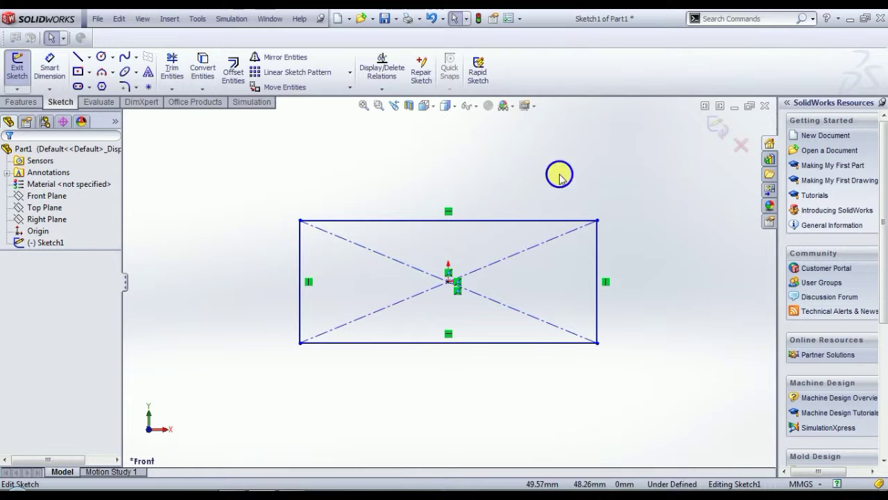
right_click(559, 175)
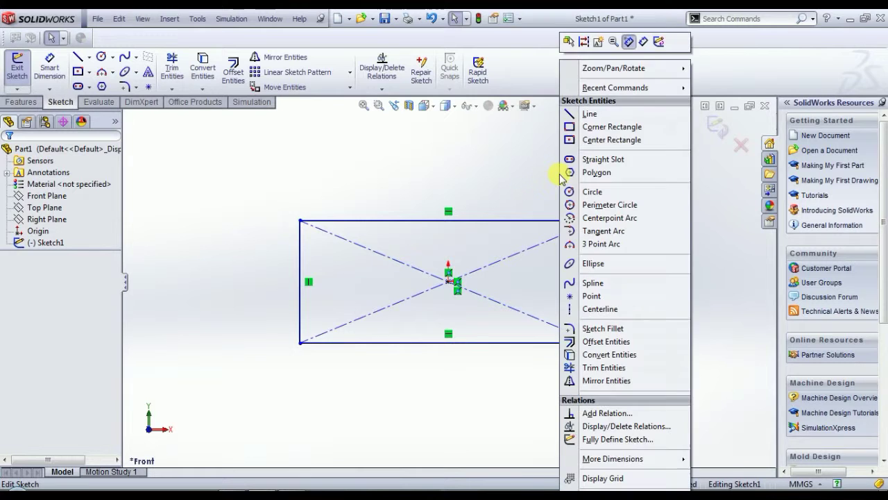
left_click(629, 42)
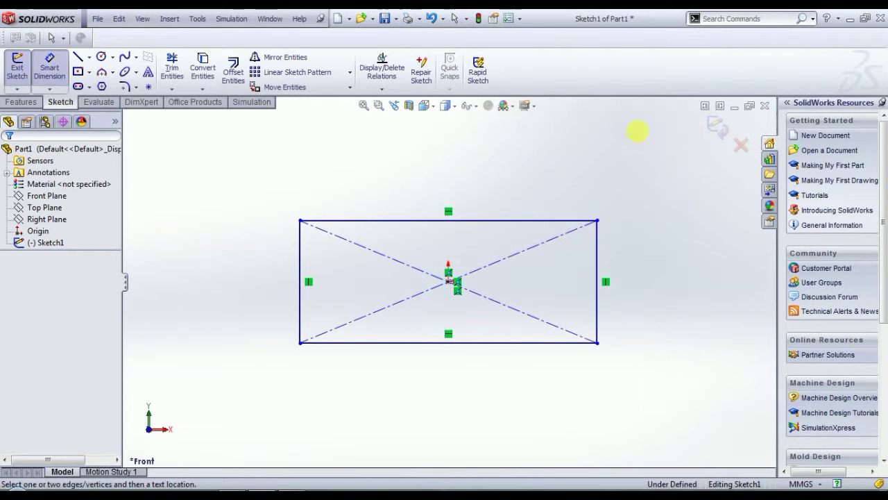
left_click(601, 255)
left_click(627, 255)
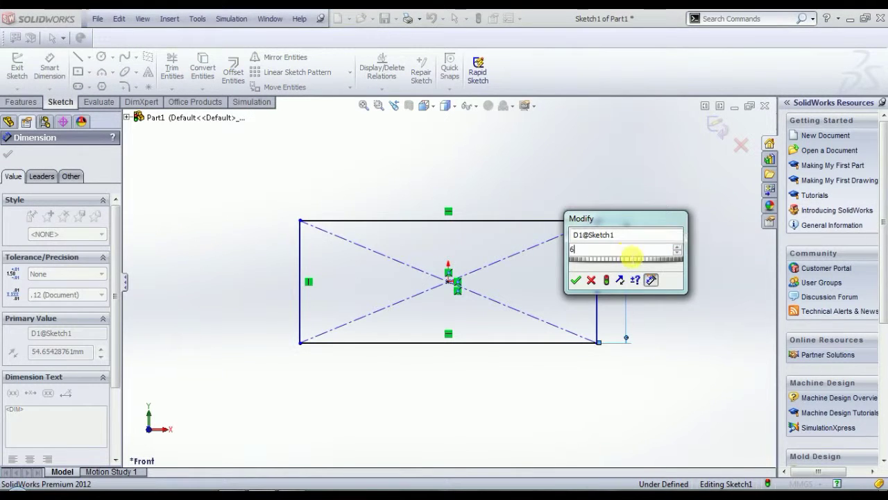
type("62+12")
key("Return")
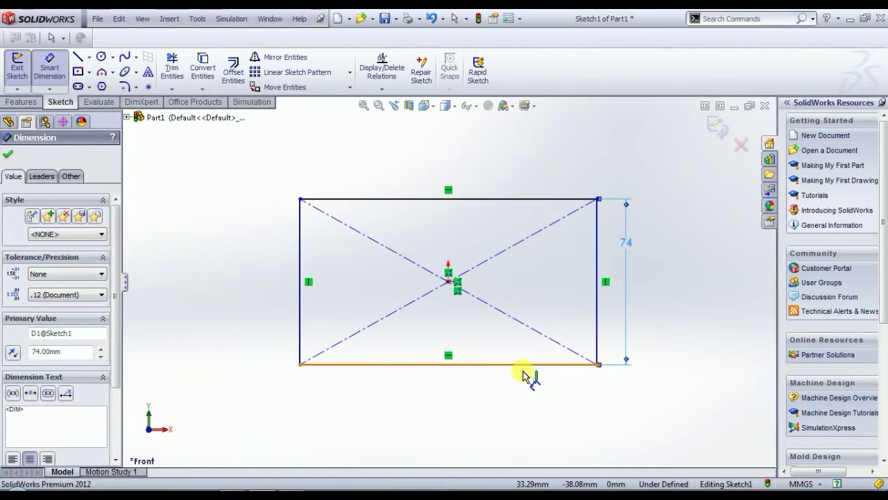
Step: Dimension the rectangle's bottom edge to 125 mm
left_click(524, 369)
left_click(520, 387)
type("12")
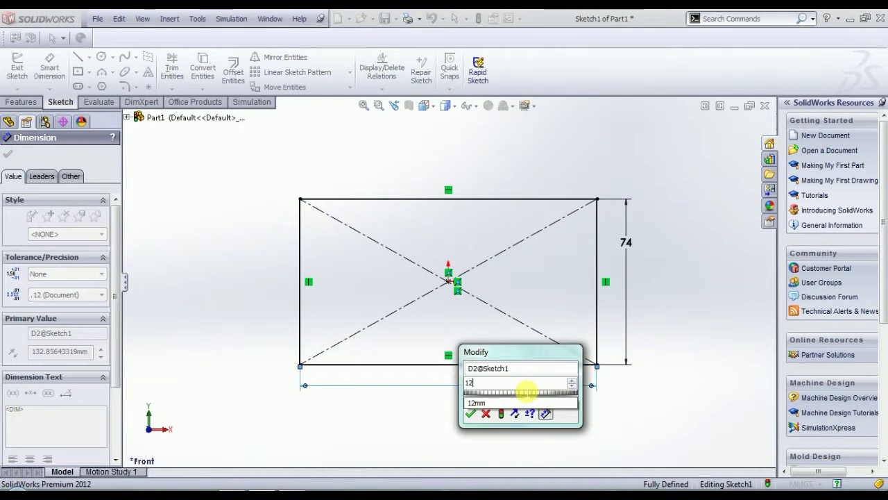
type("5")
key("Return")
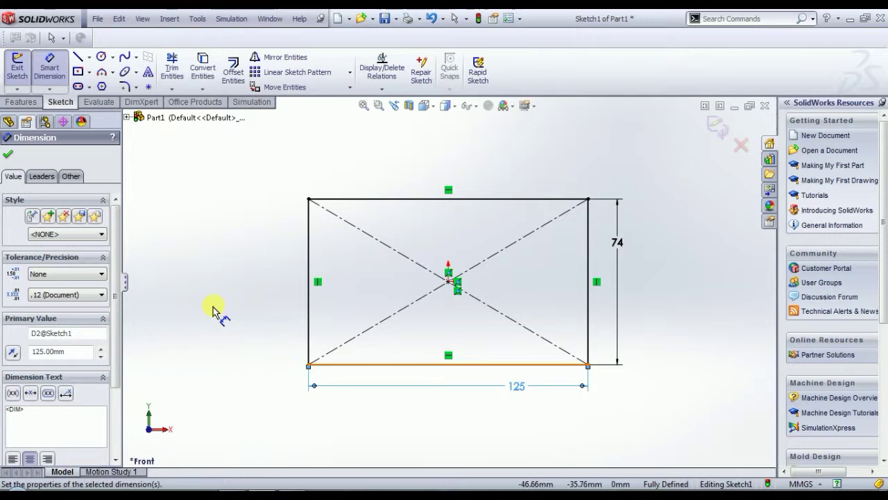
Step: Extrude the rectangle as a blind boss 12 mm deep
left_click(15, 109)
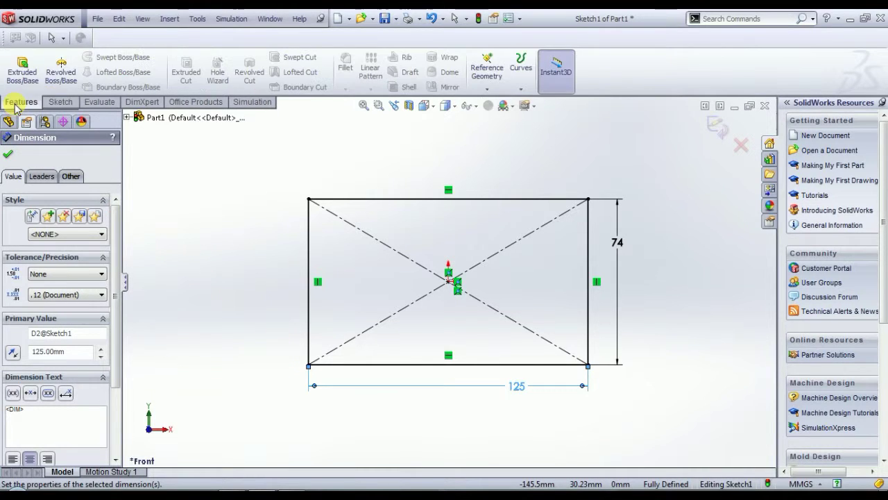
left_click(23, 73)
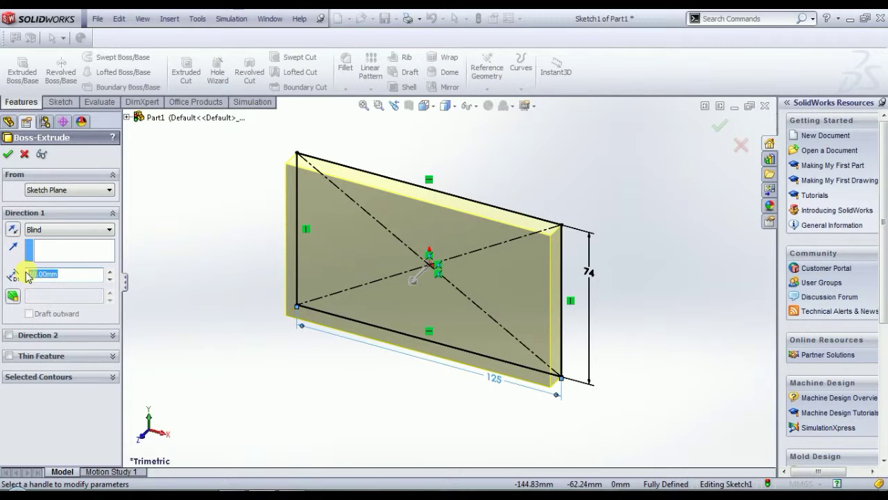
key("Return")
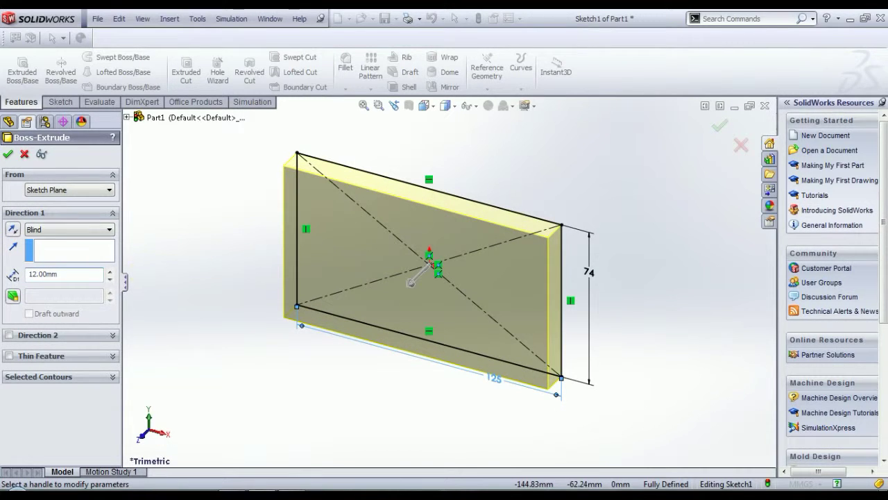
left_click(720, 125)
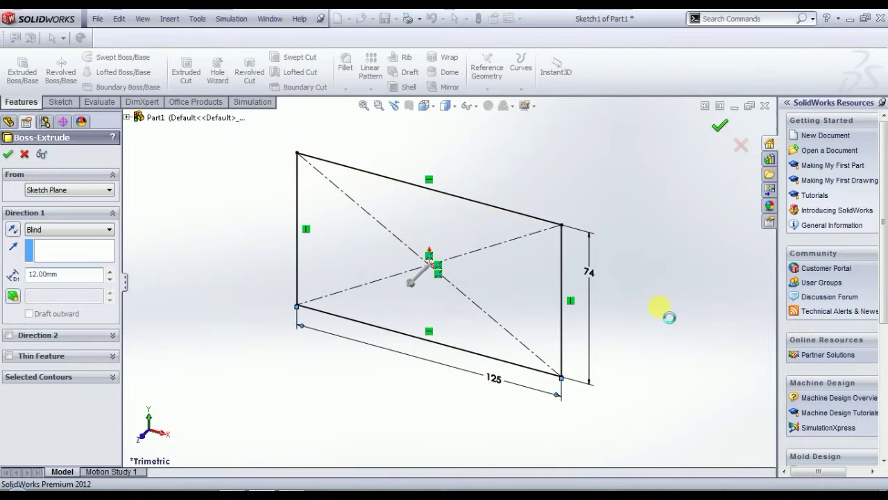
left_click(660, 312)
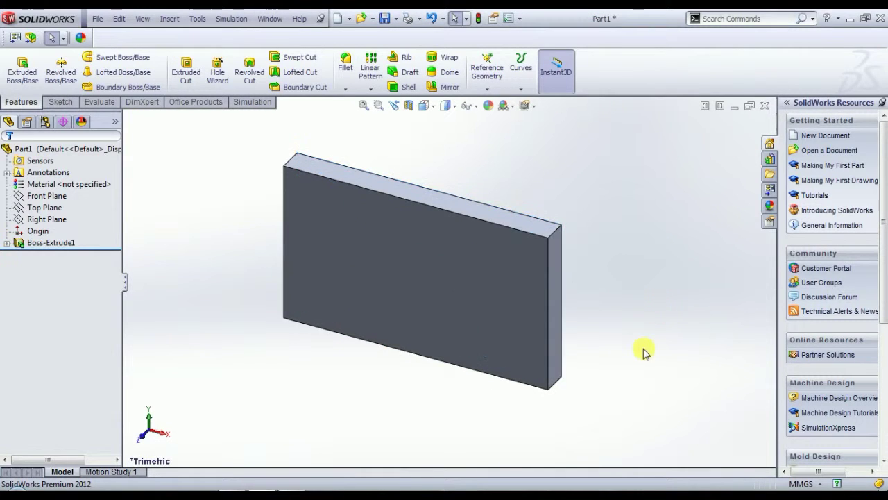
Step: Consult the modeling-drawing-25 image and sketch a full-width corner rectangle about 10 mm high on the lower part of the plate's front face
middle_click_drag(645, 353, 650, 416)
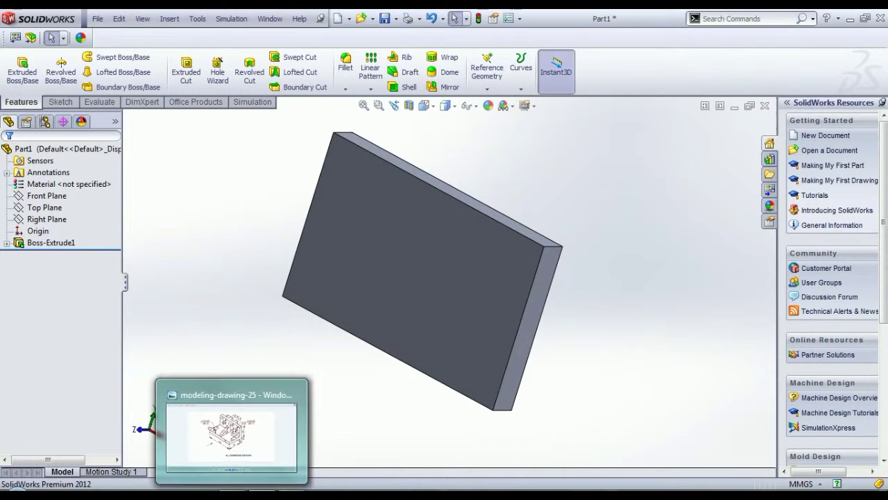
left_click(283, 461)
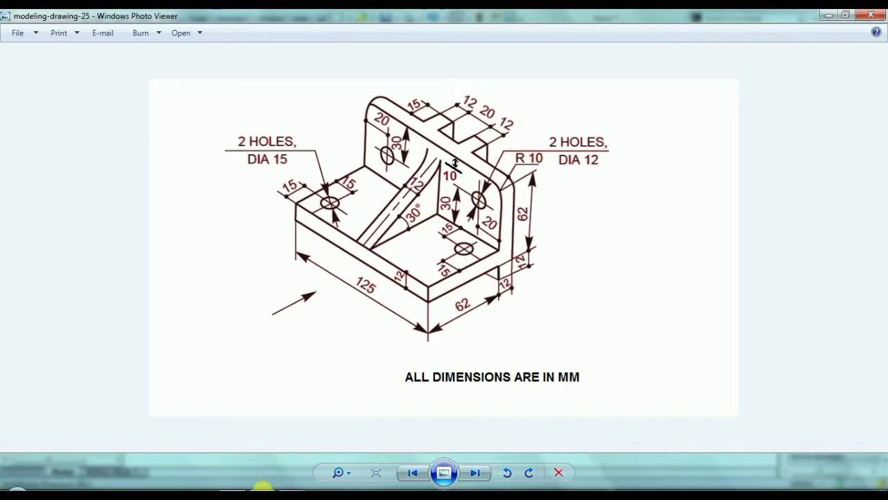
left_click(262, 486)
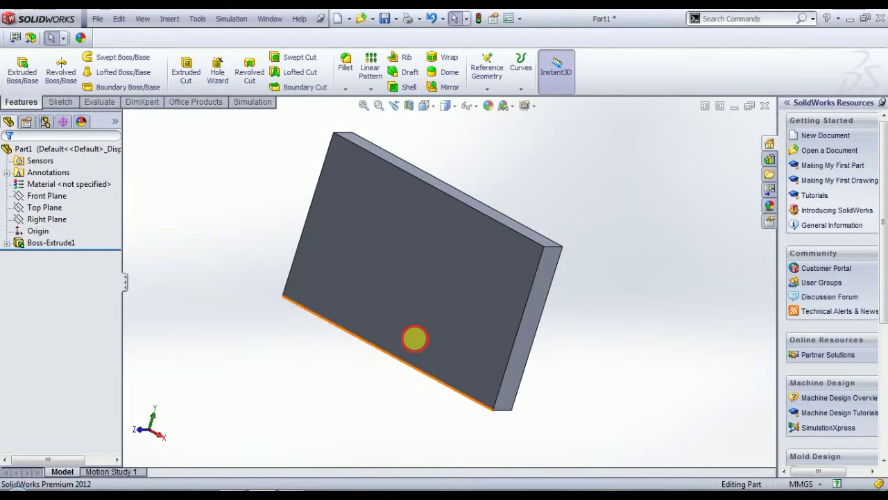
left_click(421, 336)
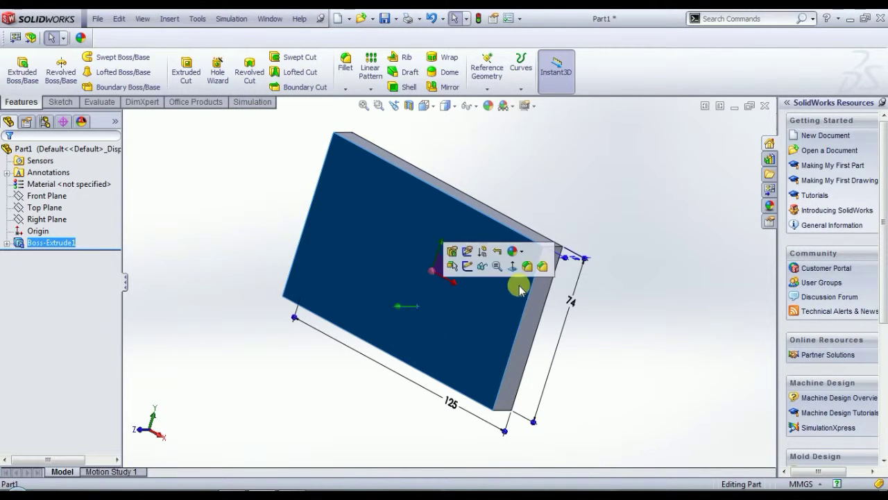
left_click(512, 267)
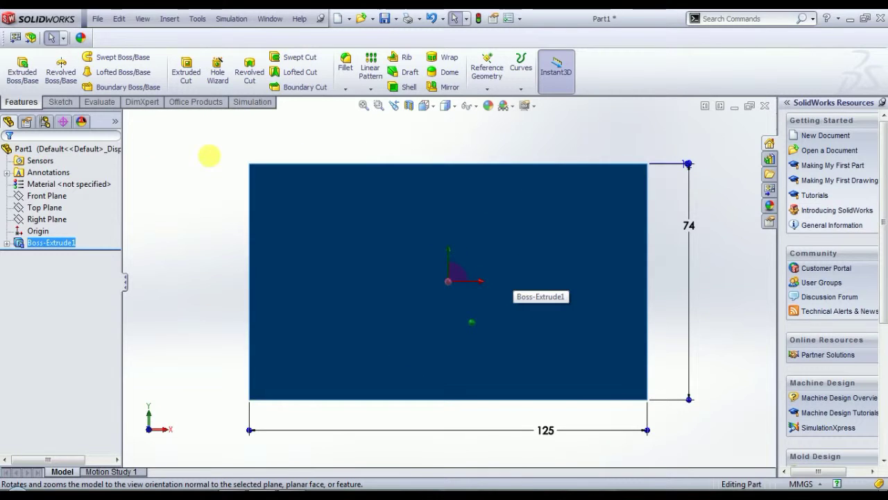
left_click(61, 102)
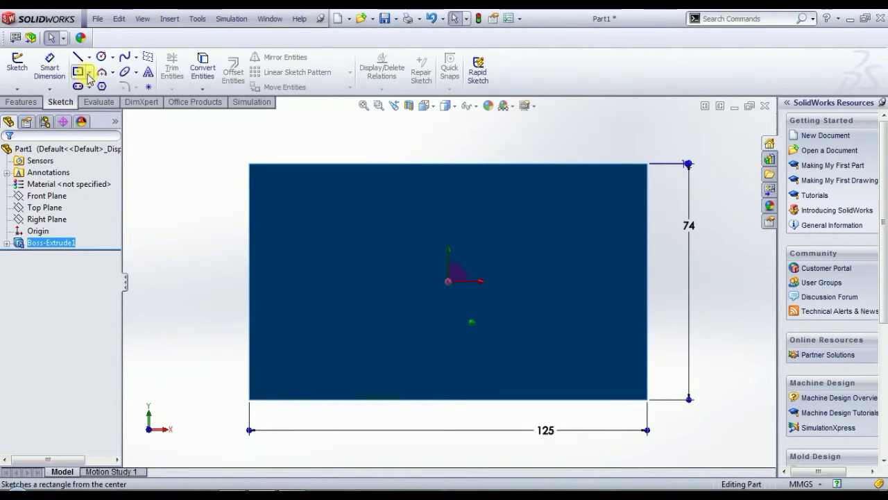
left_click(89, 72)
left_click(94, 87)
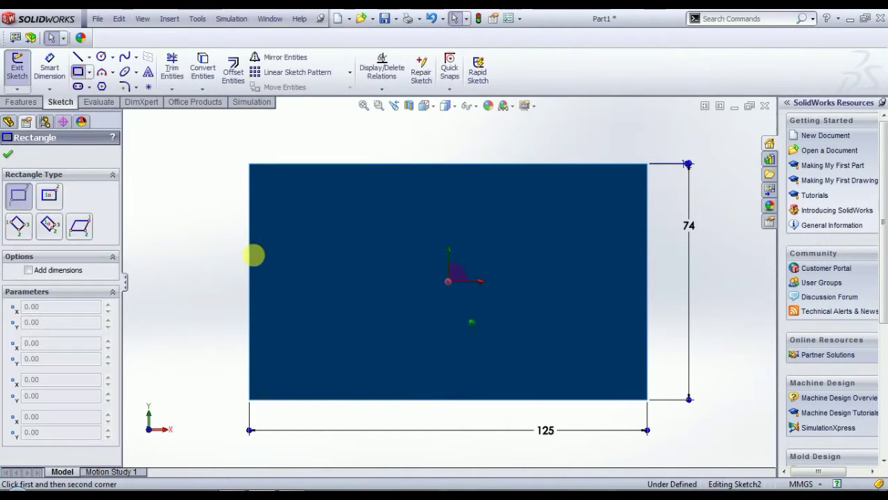
left_click(251, 325)
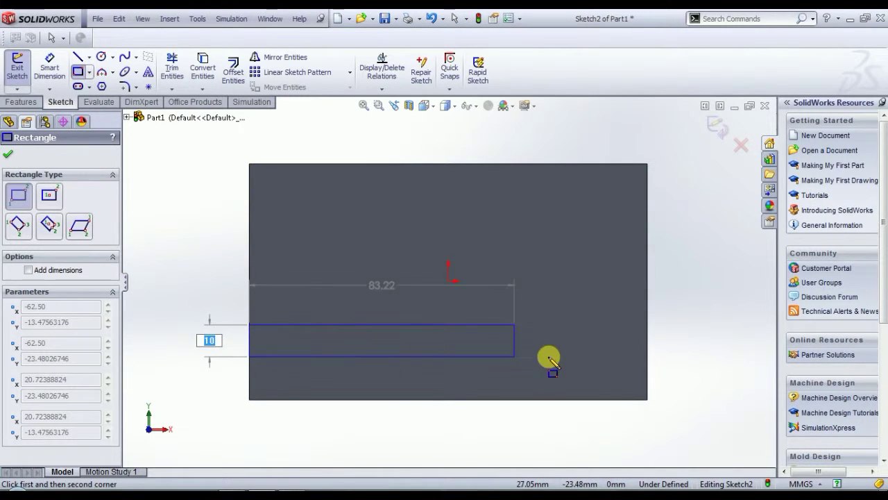
left_click(647, 359)
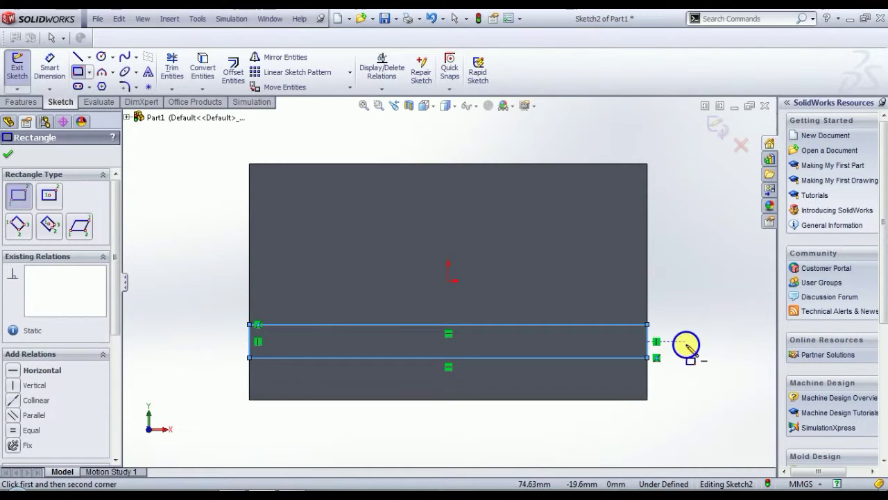
Step: Dimension the strip rectangle's height to 12 mm between its two horizontal lines
right_click(686, 347)
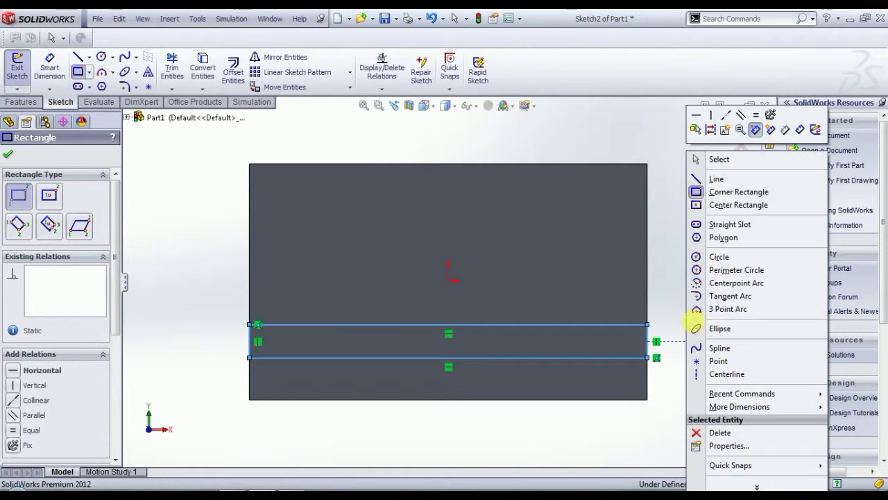
left_click(798, 130)
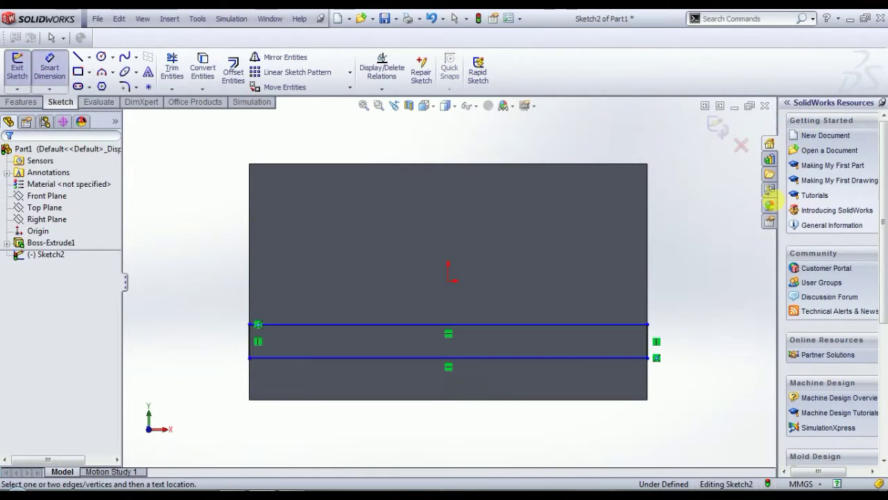
left_click(634, 325)
left_click(633, 357)
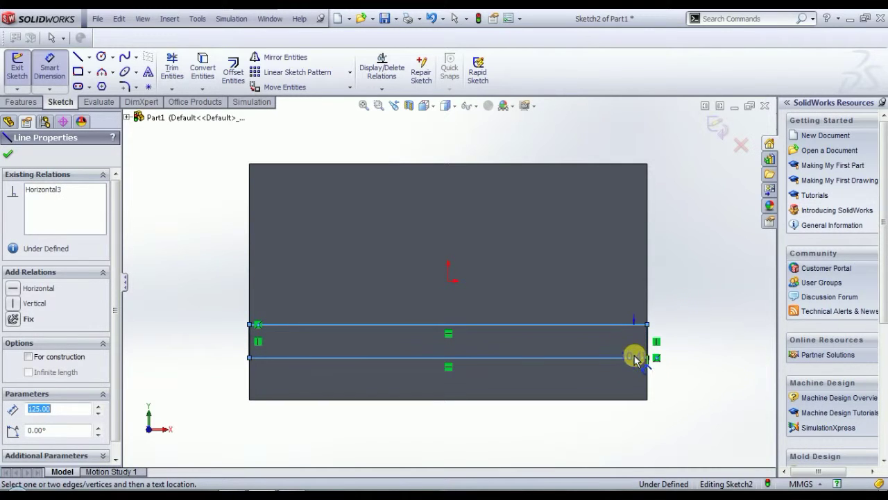
left_click(682, 334)
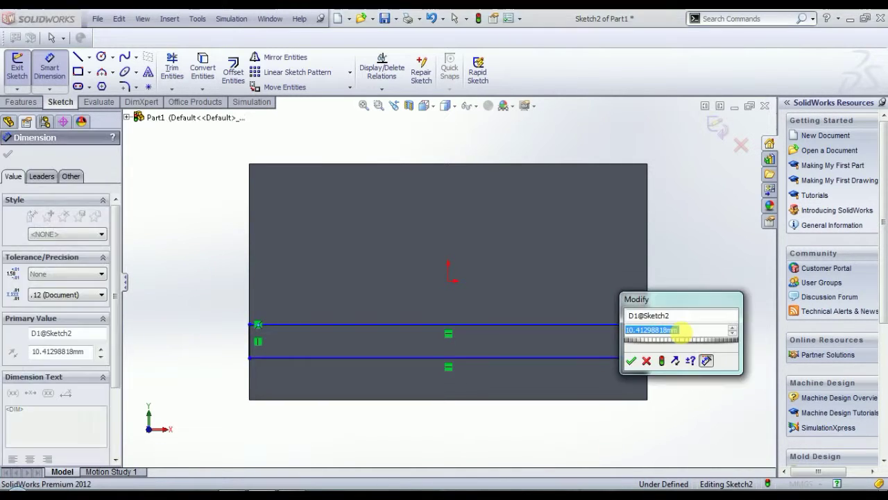
type("12")
key("Return")
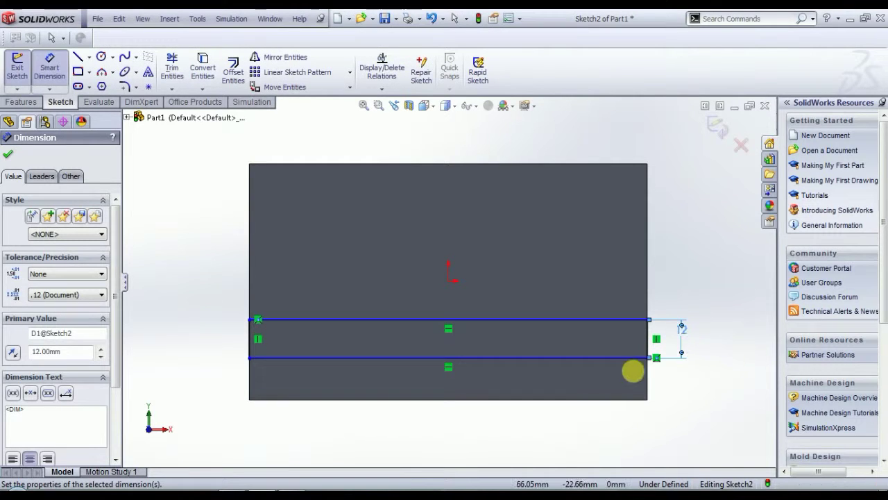
Step: Set the distance between the strip rectangle's lower line and the plate's bottom edge to 12 mm
left_click(623, 383)
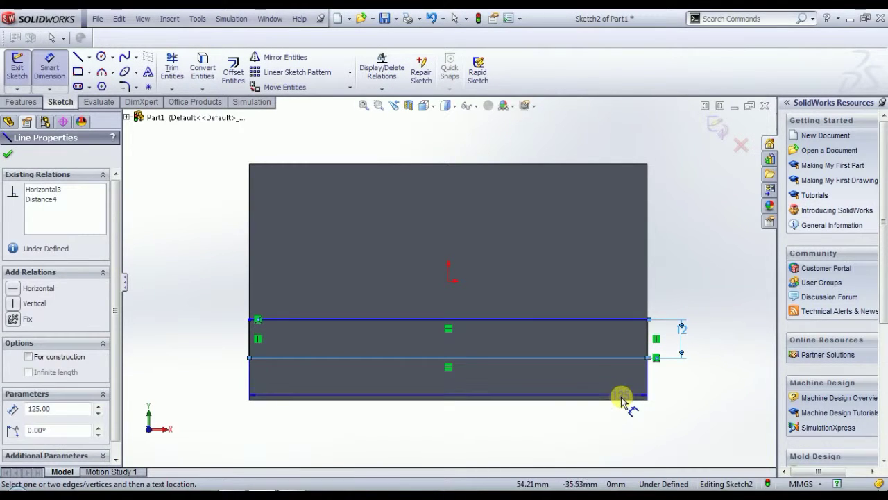
left_click(620, 398)
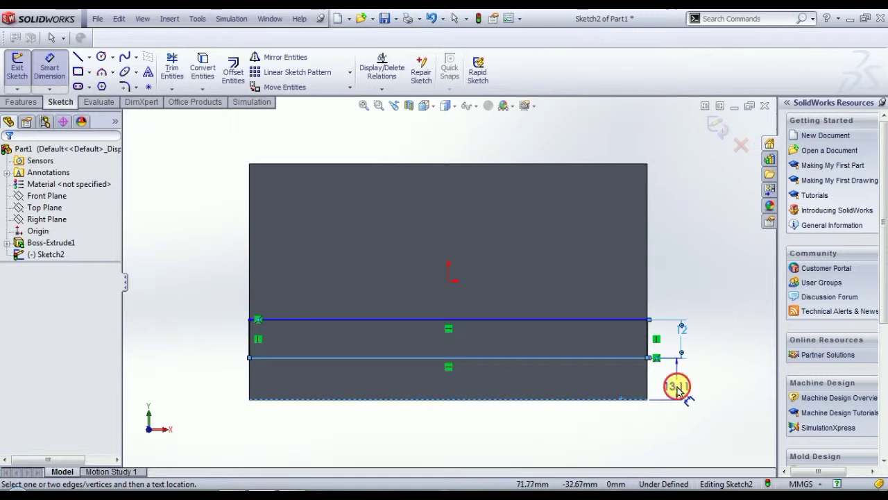
left_click(678, 388)
type("12")
key("Return")
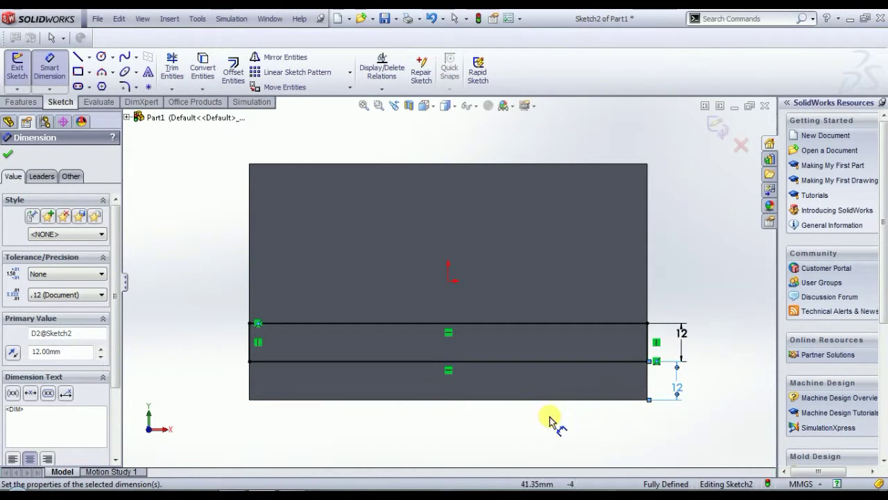
Step: Extrude the strip rectangle on the plate's front face as a blind boss 62 mm deep, merged with the plate
left_click(22, 102)
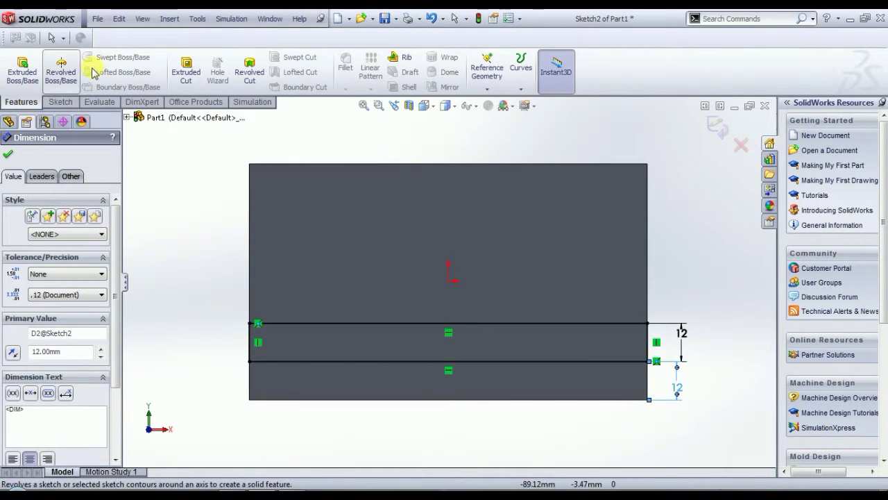
left_click(22, 70)
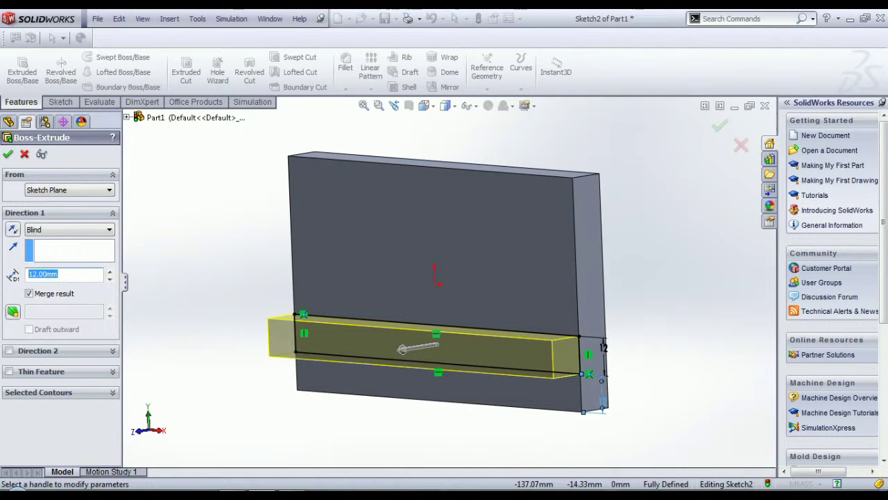
type("62")
key("Return")
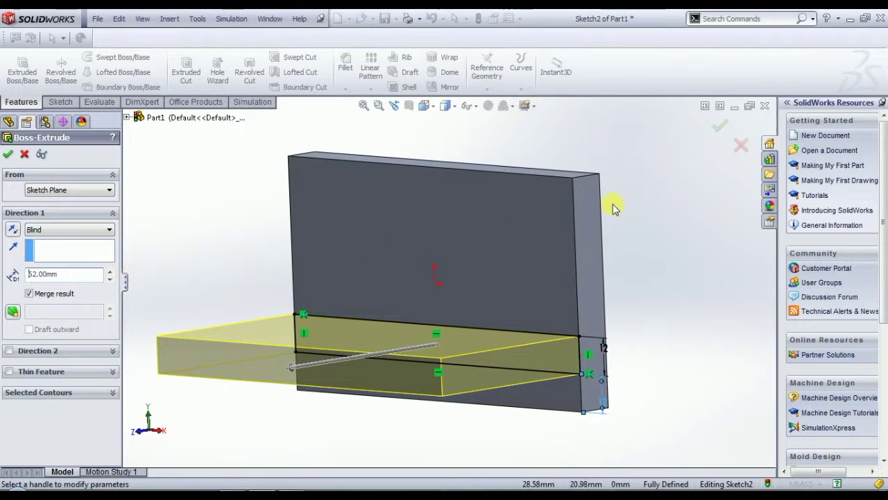
left_click(719, 130)
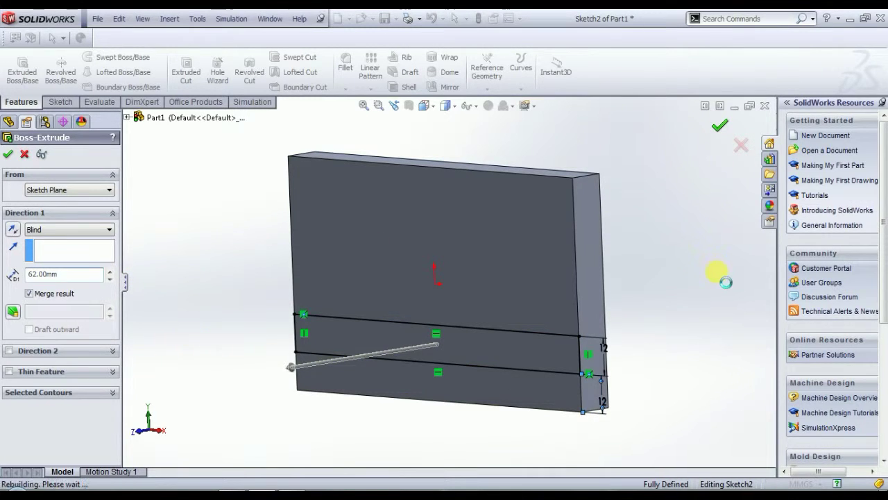
left_click(706, 310)
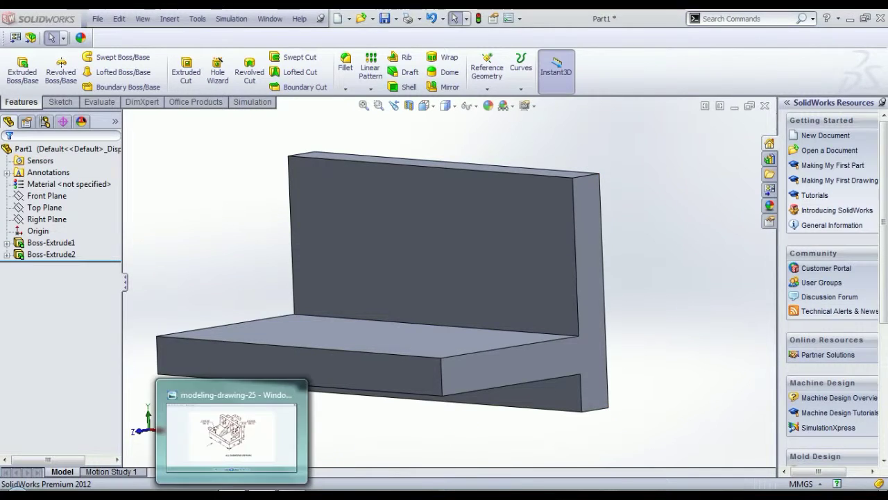
Step: Consult the modeling-drawing-25 image and sketch a vertical centerline through the origin on the plate's back face, starting about 18 mm above the top edge
left_click(229, 425)
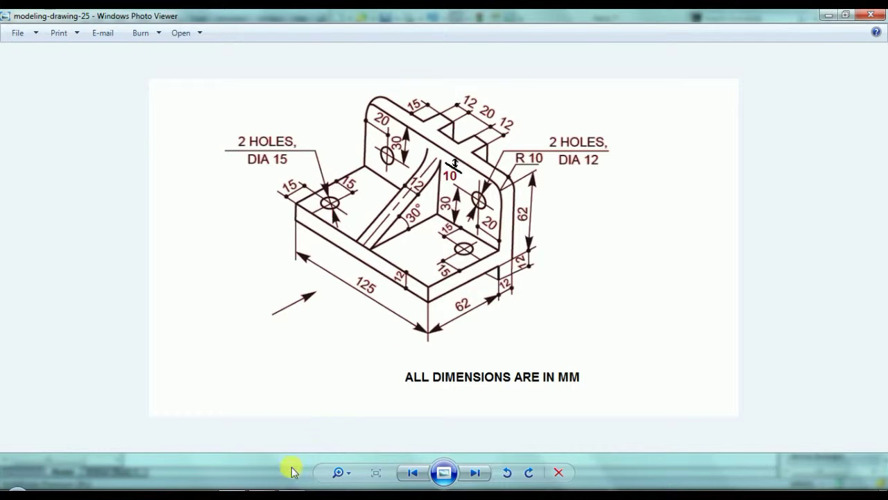
left_click(257, 439)
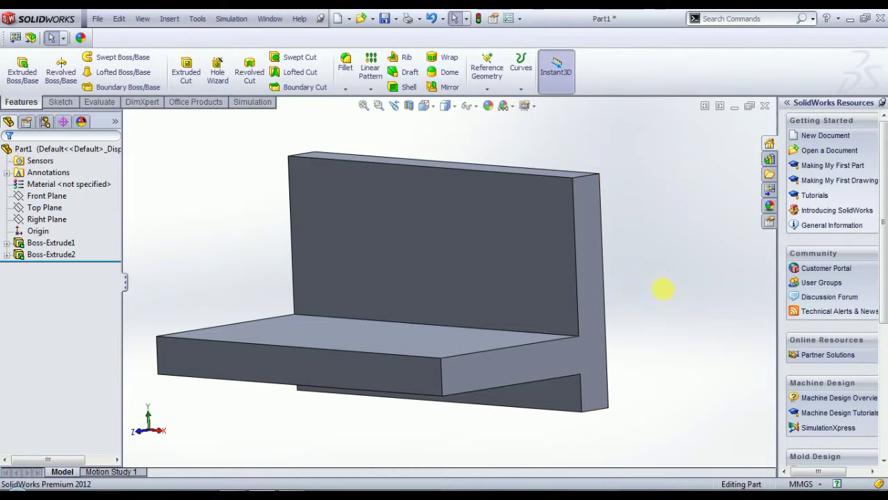
middle_click_drag(642, 305, 525, 301)
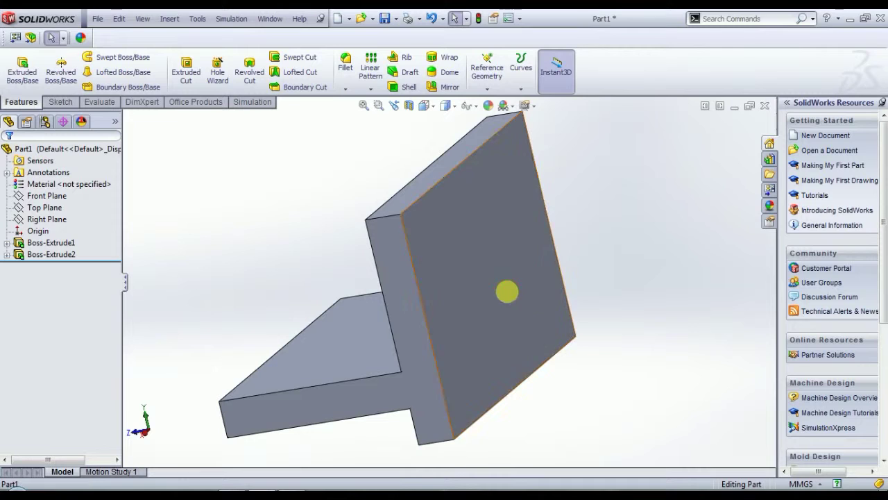
left_click(509, 294)
left_click(603, 252)
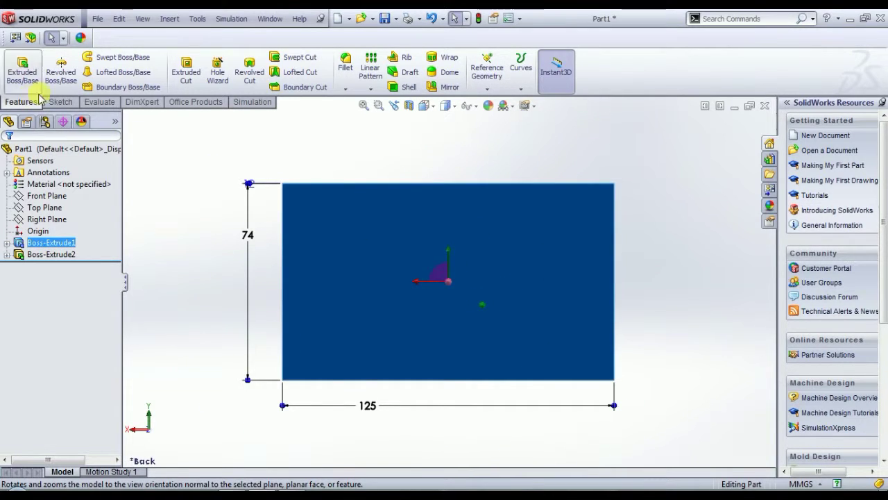
left_click(60, 103)
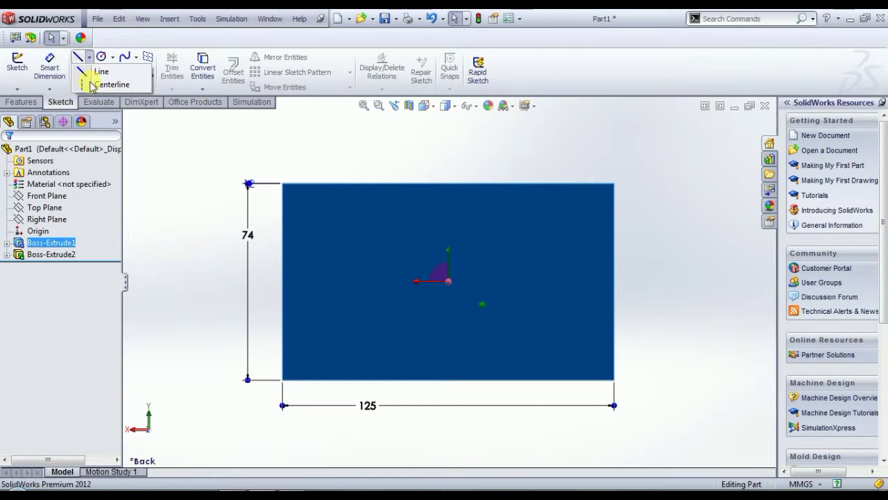
left_click(78, 56)
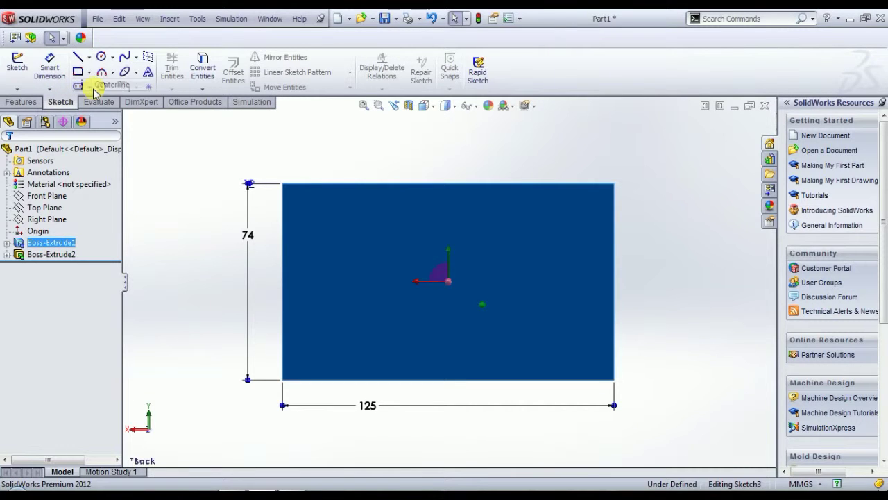
left_click(448, 138)
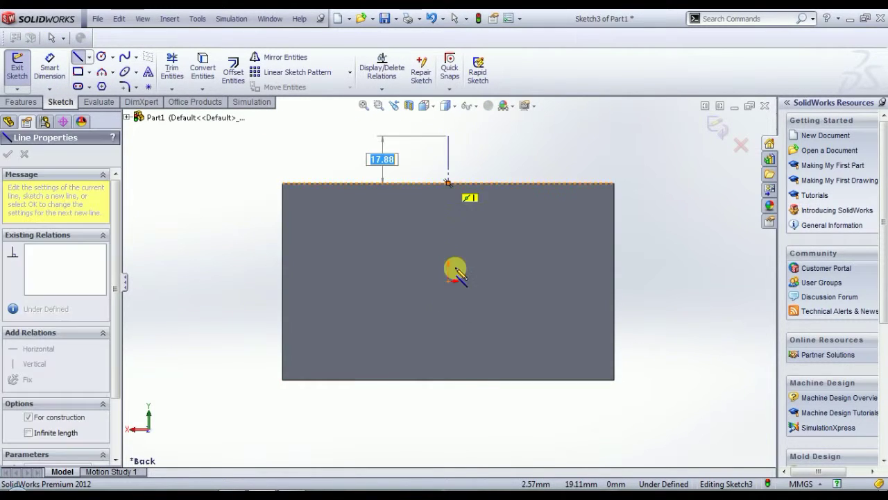
left_click(449, 325)
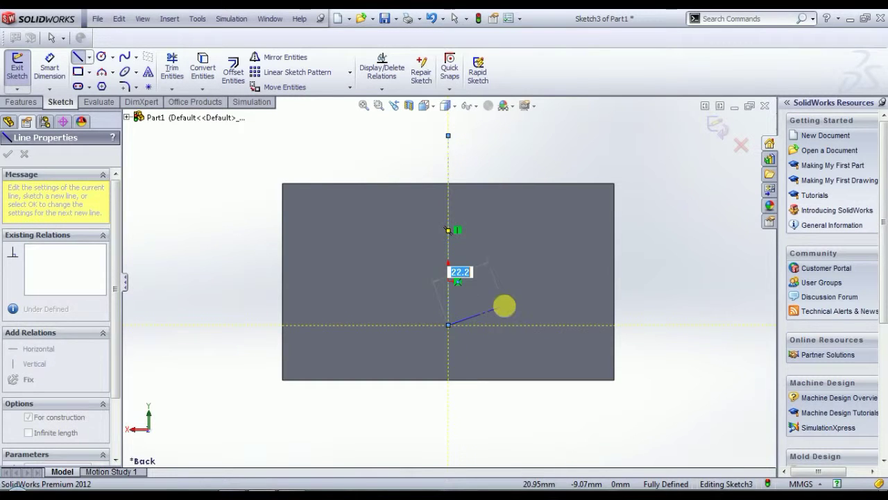
right_click(506, 308)
left_click(538, 160)
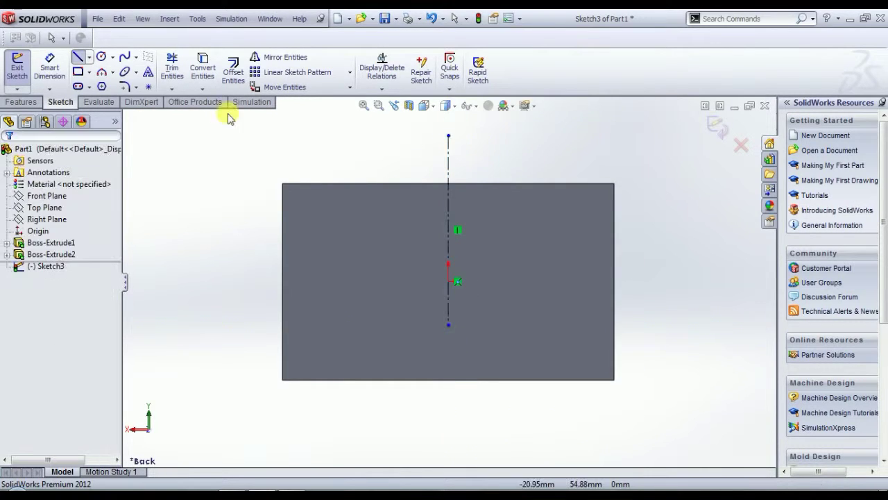
Step: Sketch two corner rectangles over the back face's full height, about 13 mm wide left of the centerline and 11 mm wide right of it
left_click(77, 71)
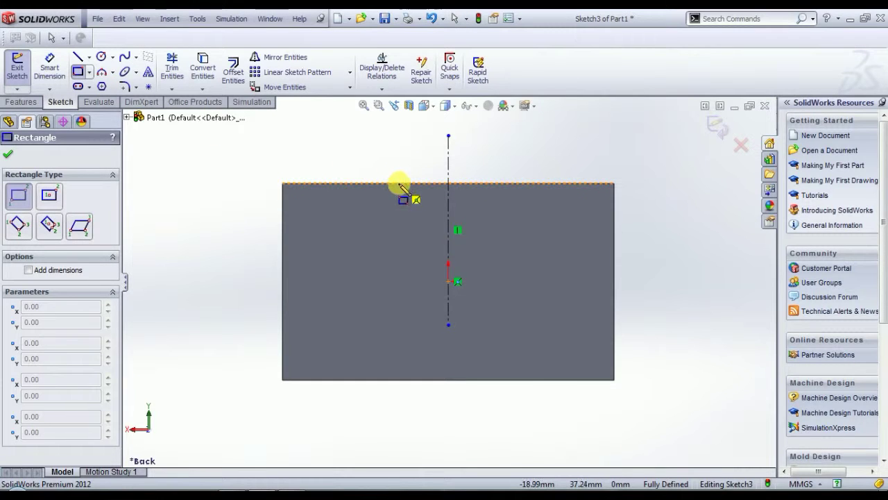
left_click(400, 185)
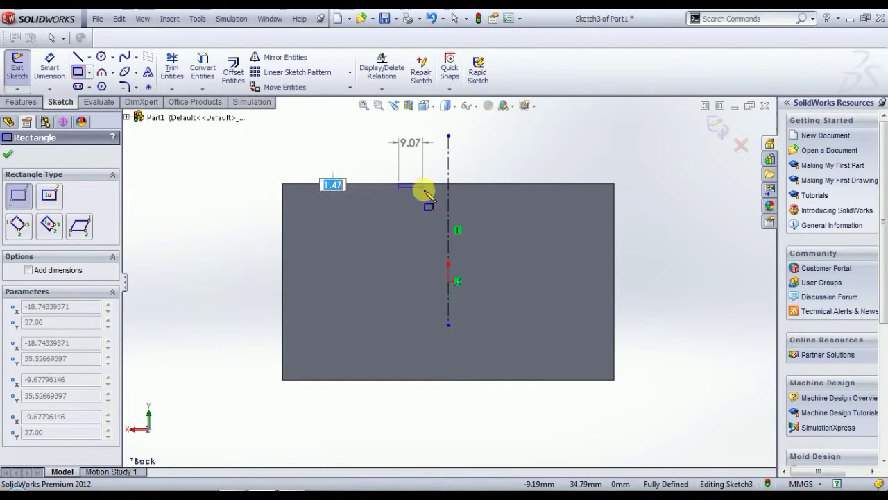
left_click(435, 380)
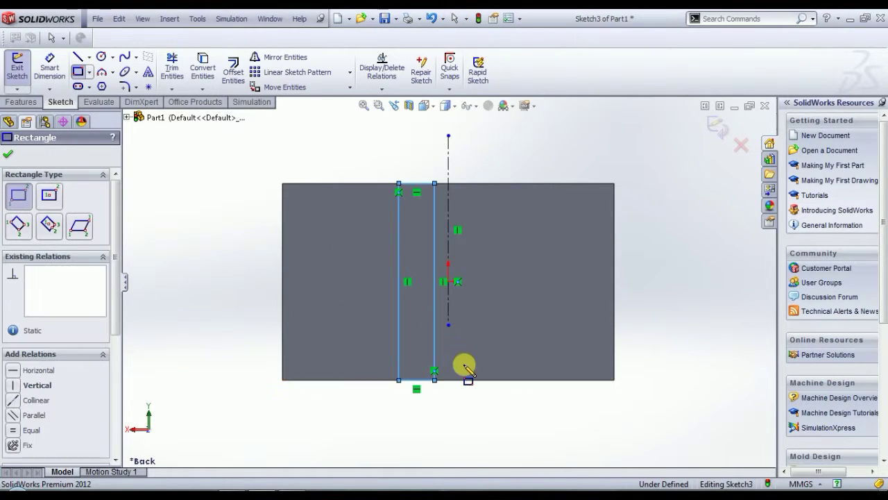
left_click(464, 185)
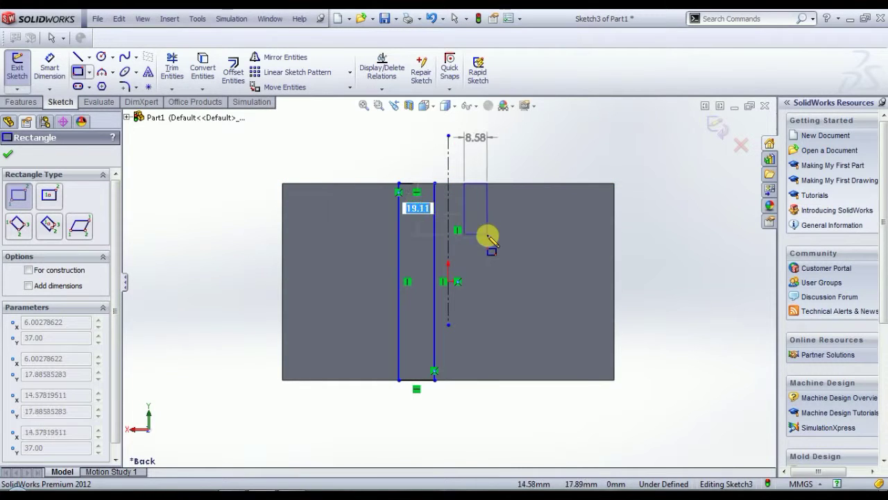
left_click(492, 379)
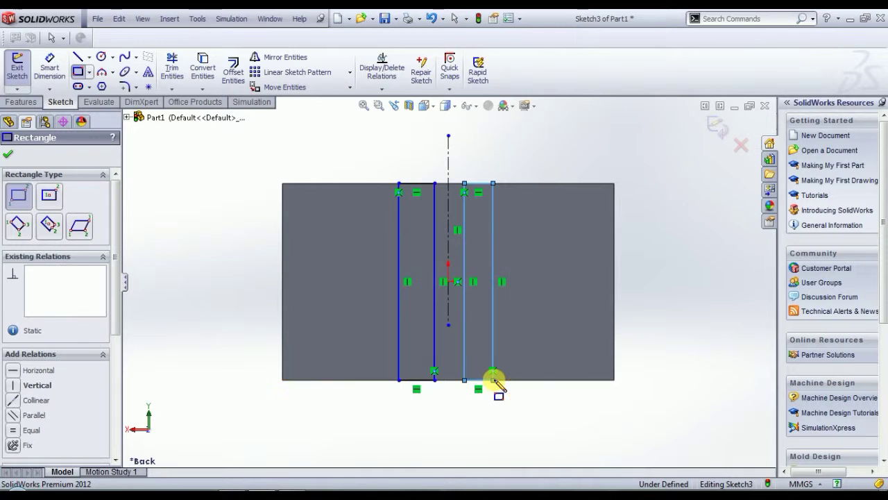
Step: Dimension the distance from the left rectangle's inner line to the centerline as 10 mm
right_click(520, 143)
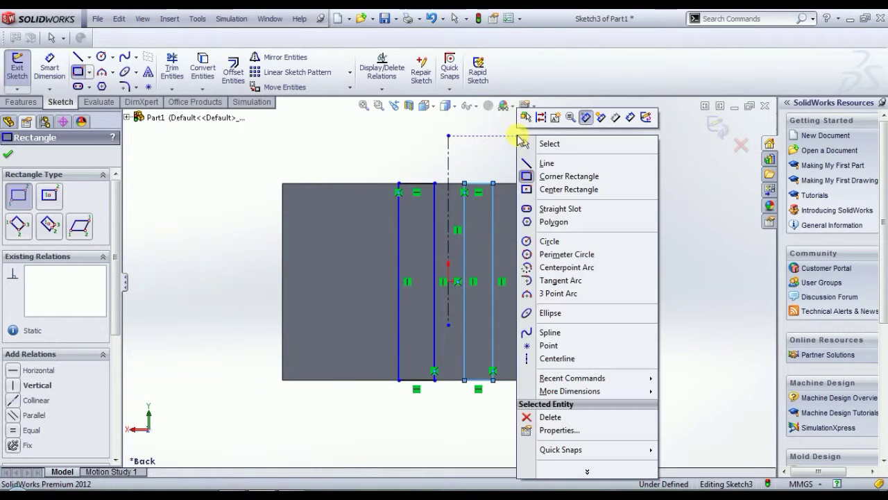
left_click(628, 120)
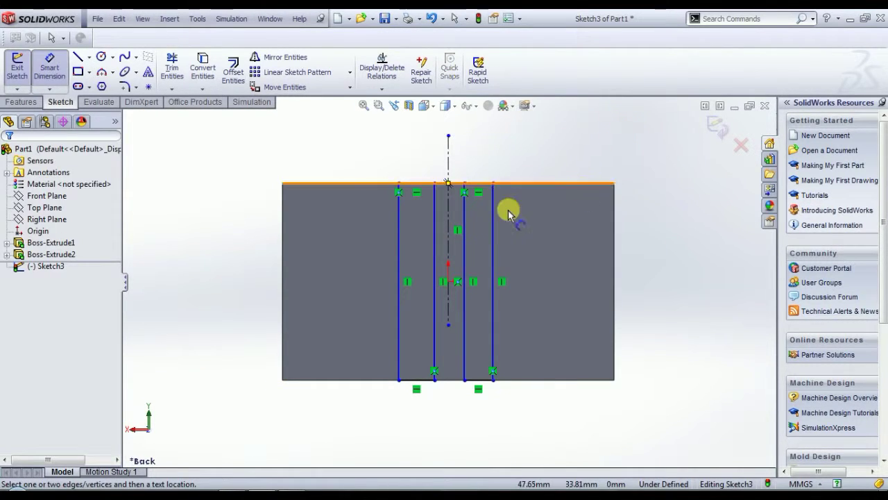
left_click(434, 218)
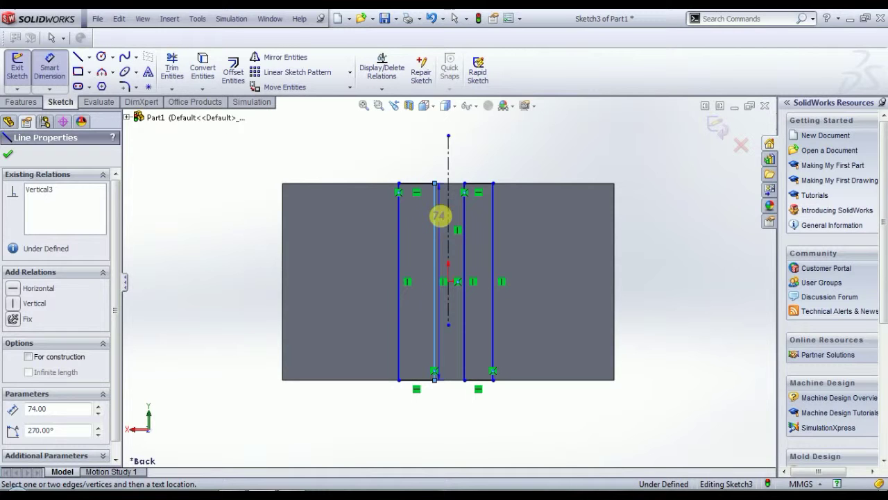
left_click(449, 220)
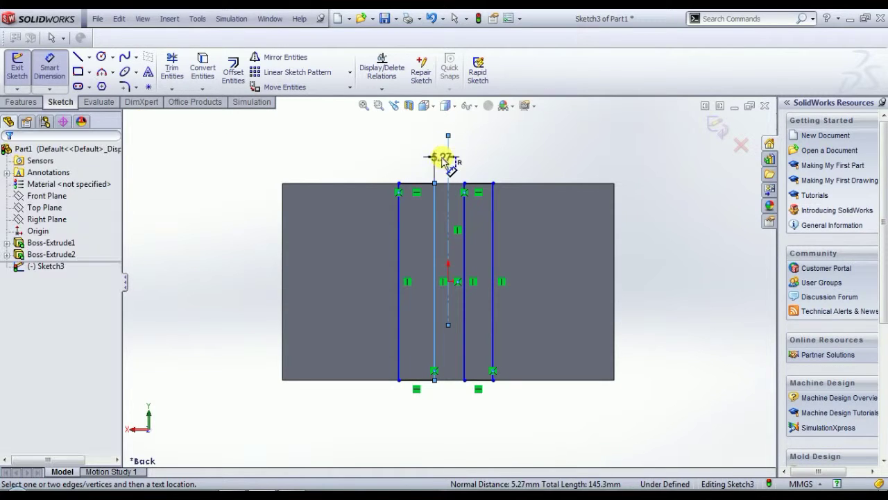
left_click(444, 156)
type("10")
key("Return")
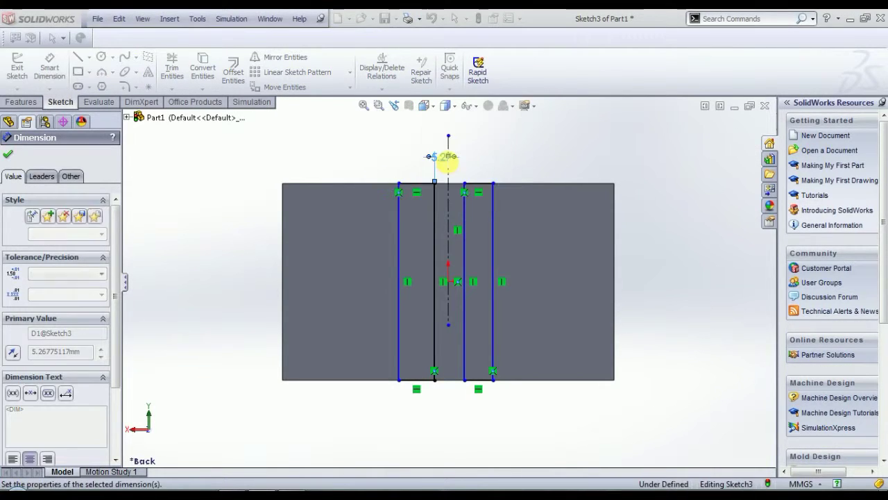
Step: Dimension the distance from the centerline to the right rectangle's inner line as 10 mm
left_click(449, 208)
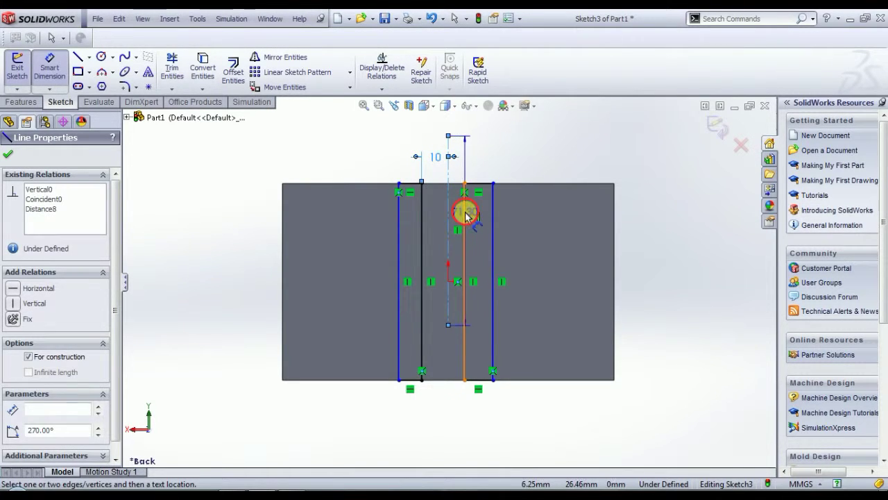
left_click(465, 215)
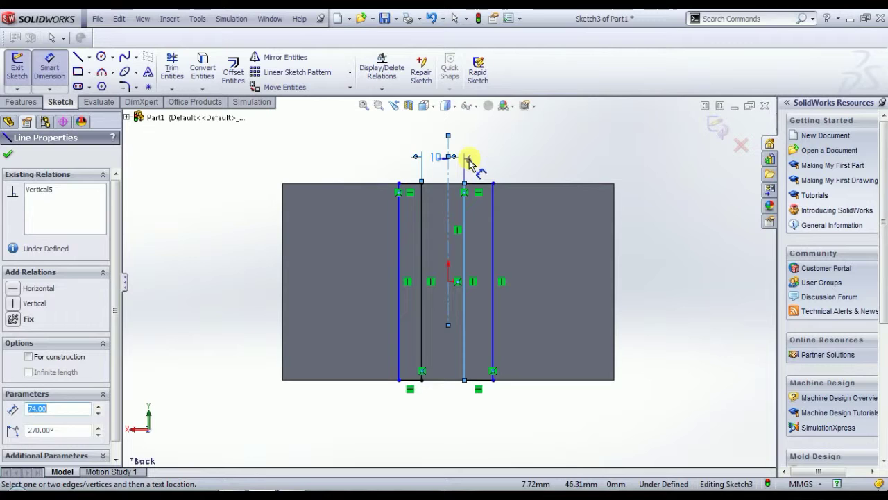
left_click(469, 160)
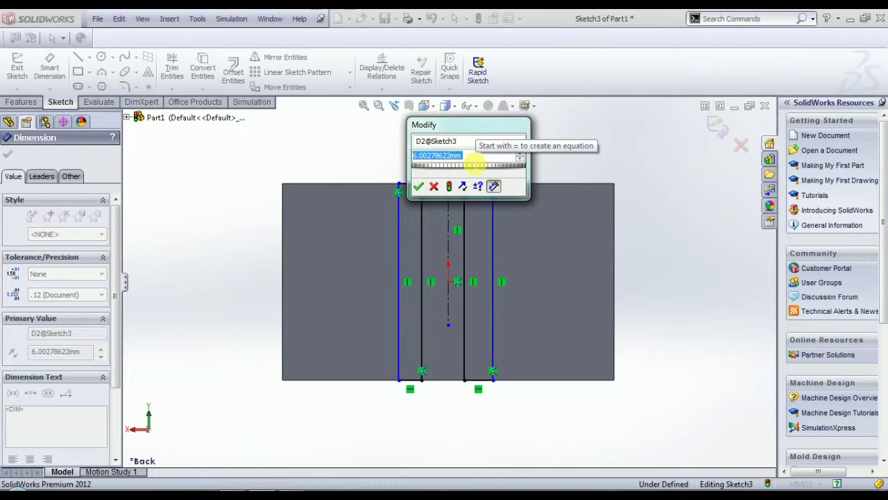
type("1")
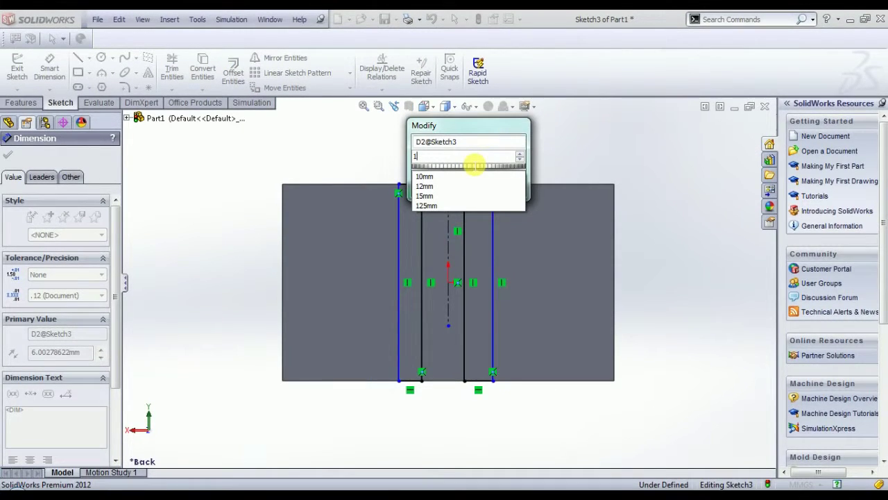
type("0")
key("Return")
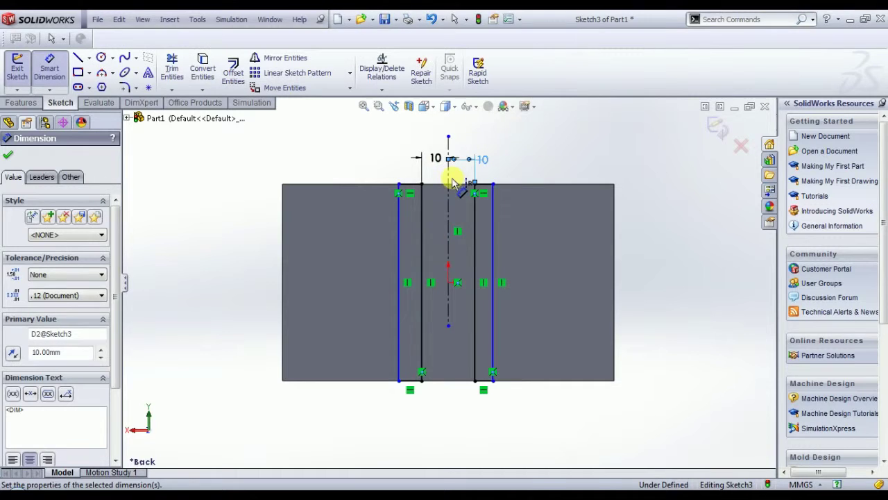
Step: Dimension the widths of both vertical rectangles to 12 mm each
left_click(399, 231)
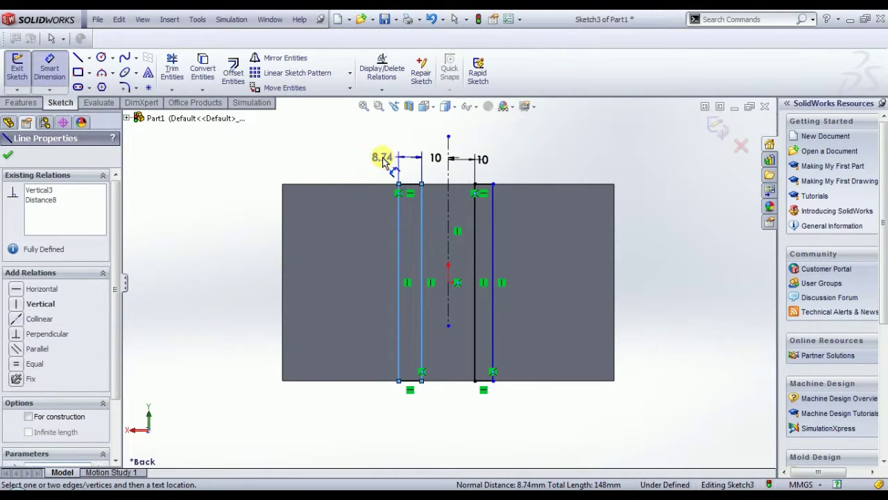
double_click(381, 158)
type("12")
key("Return")
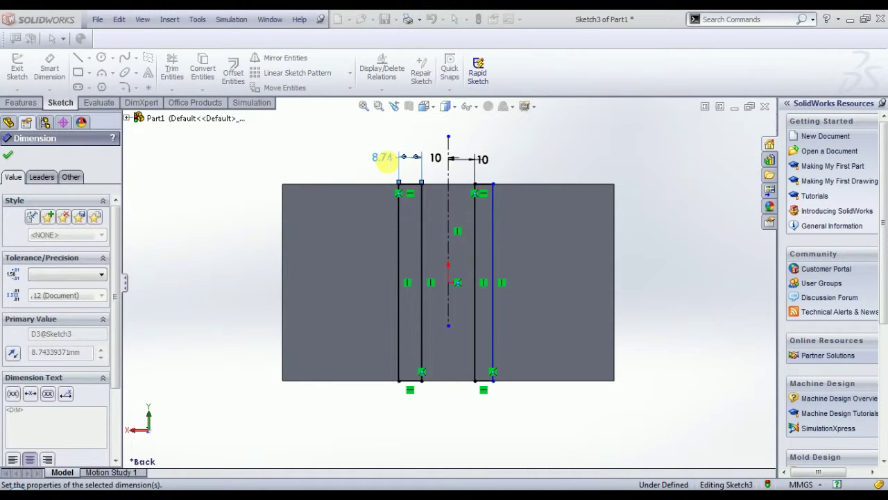
left_click(476, 220)
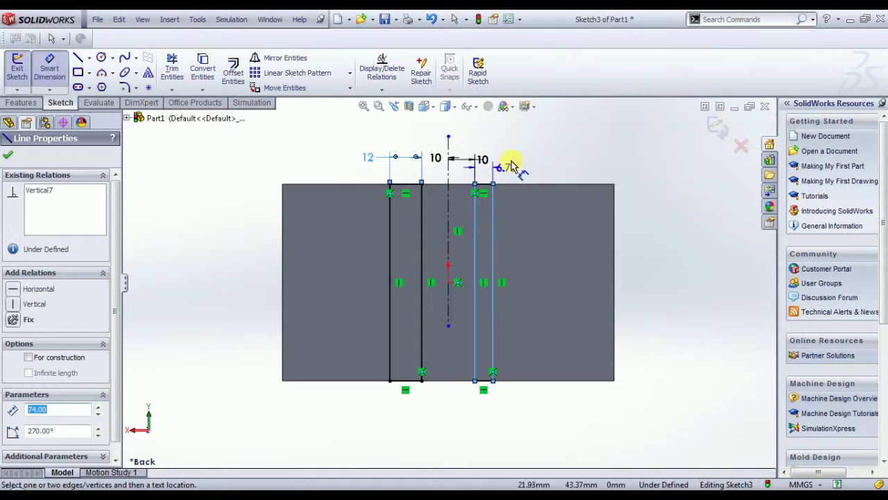
left_click(528, 169)
type("12")
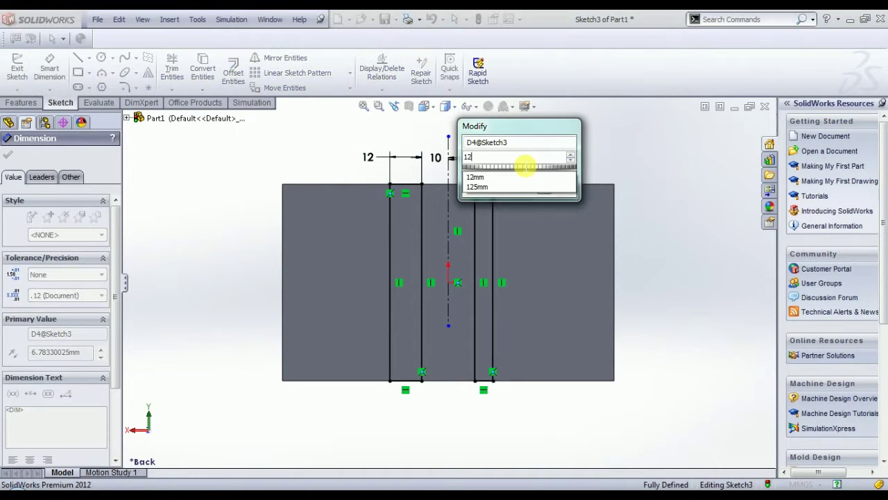
key("Return")
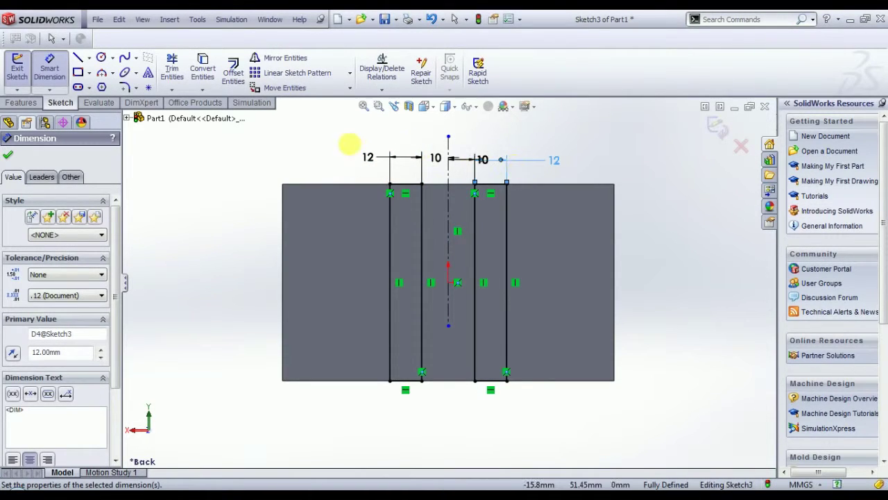
Step: Extrude the two rectangles on the upright plate's back face 15 mm outward as merged blind ribs
left_click(21, 103)
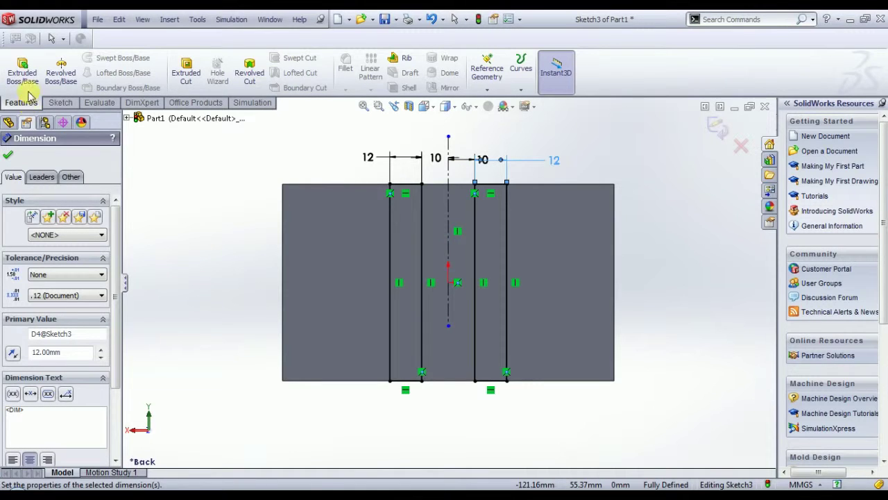
left_click(22, 73)
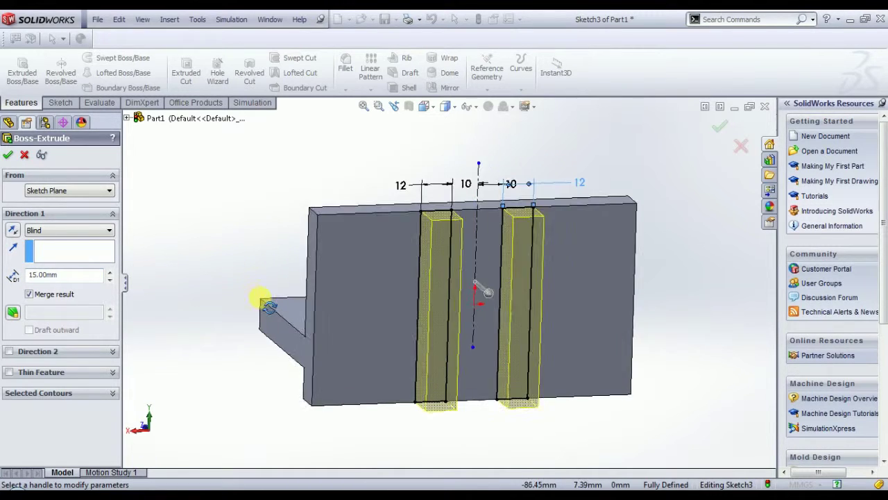
left_click(719, 127)
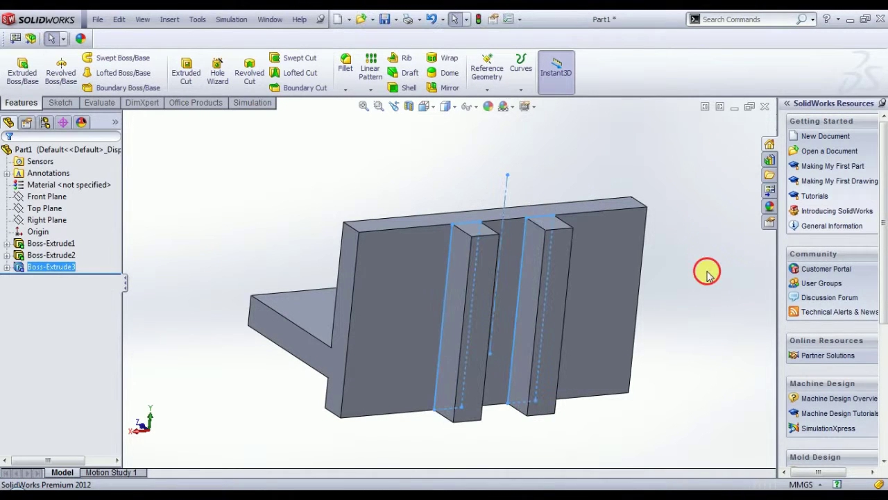
middle_click_drag(687, 282, 424, 458)
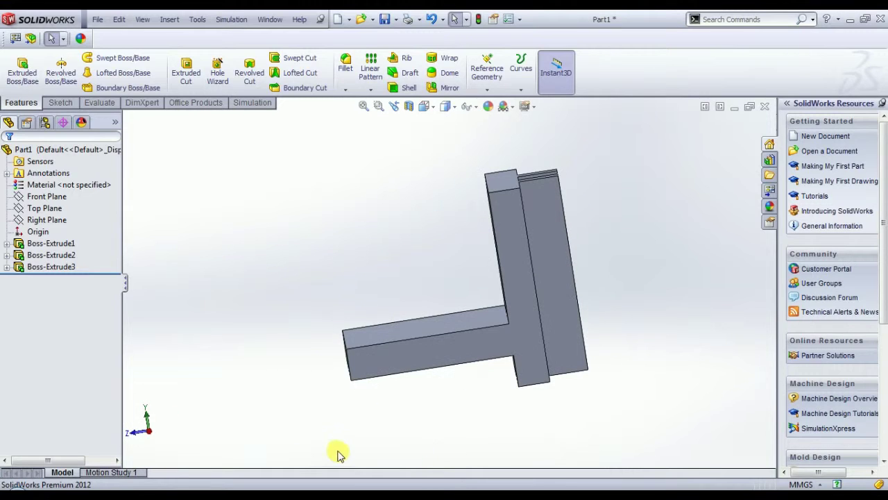
Step: Create a reference plane offset 62.5 mm inward from the bracket's T-shaped side face, at the middle of its width
left_click(241, 494)
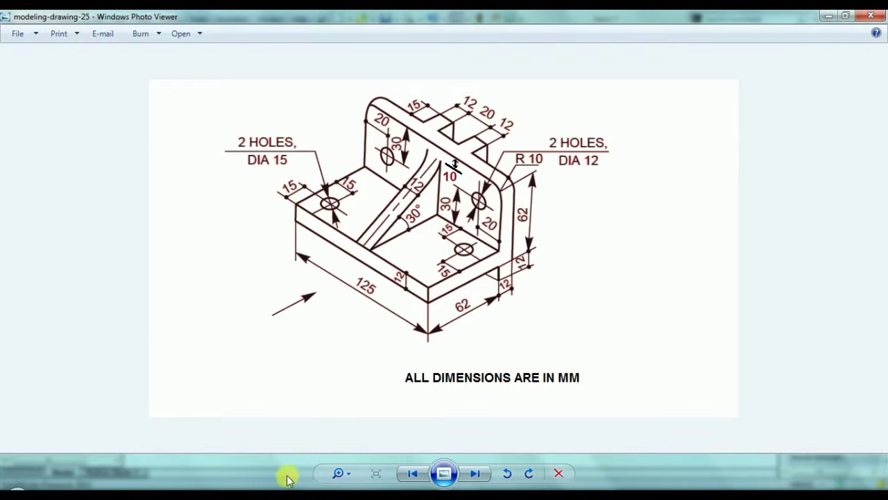
left_click(265, 490)
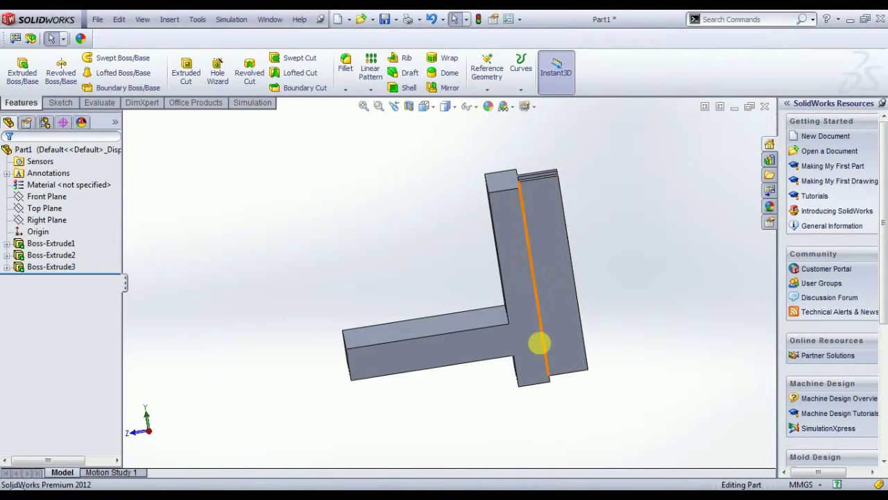
left_click(518, 344)
left_click(677, 369)
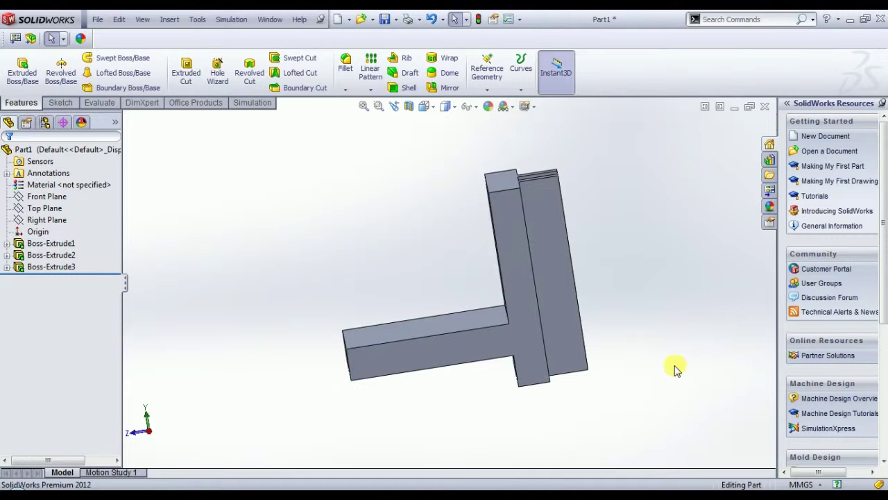
middle_click_drag(623, 415, 645, 421)
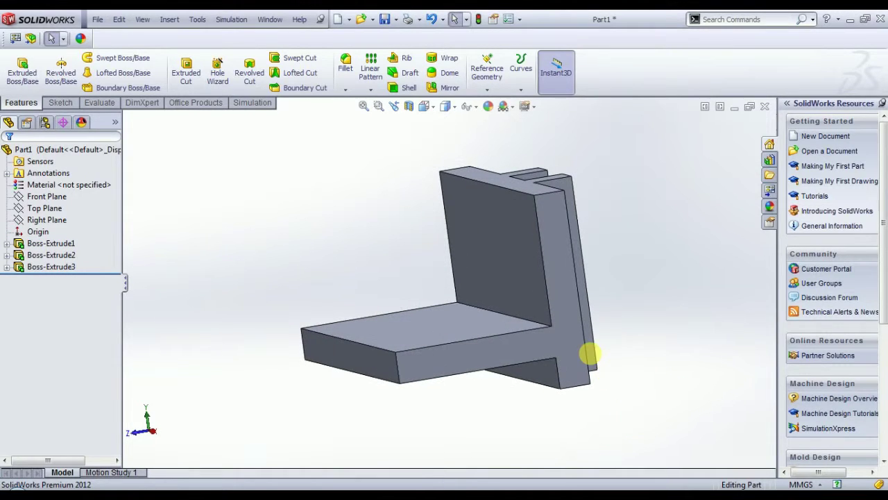
left_click(571, 344)
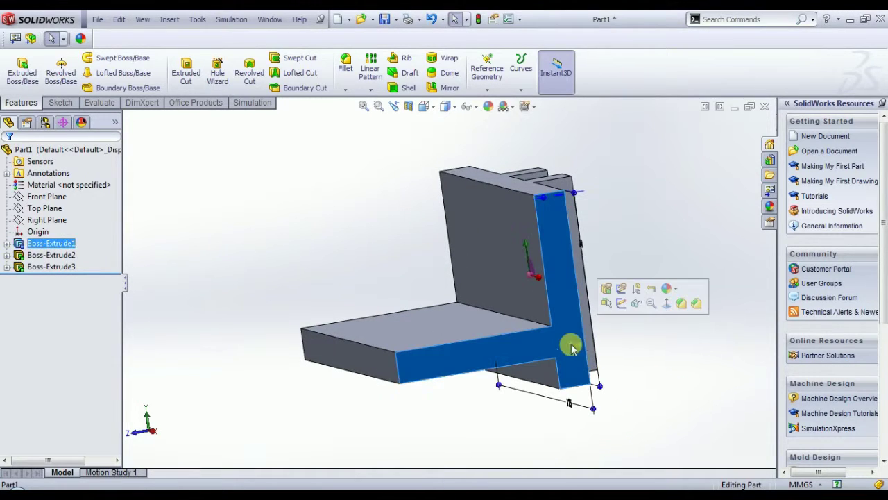
left_click(664, 304)
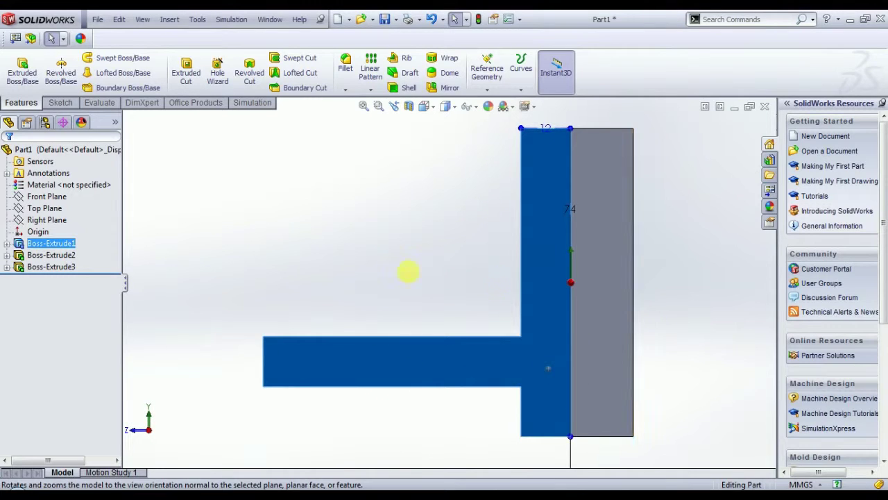
left_click(487, 90)
left_click(500, 106)
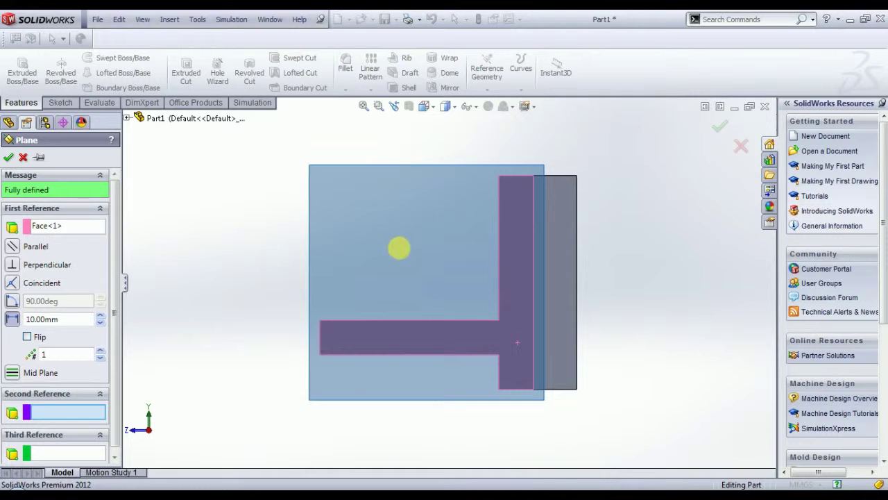
middle_click_drag(399, 247, 436, 275)
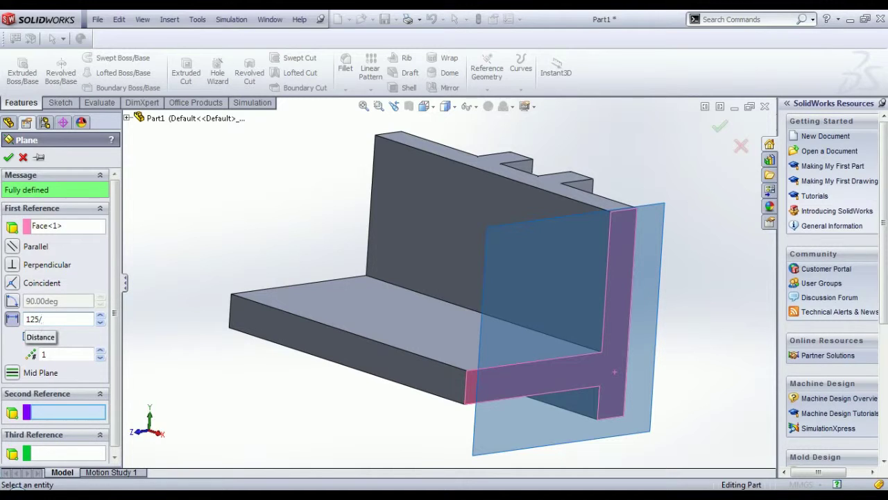
key("Return")
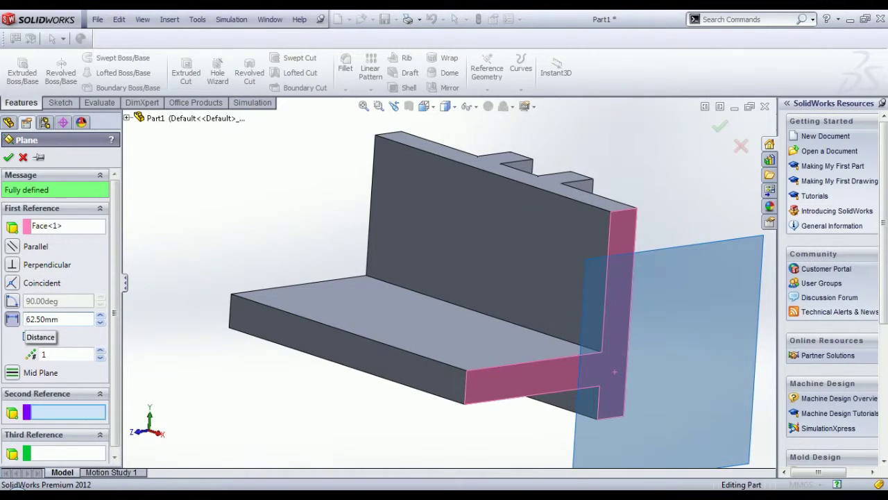
left_click(26, 337)
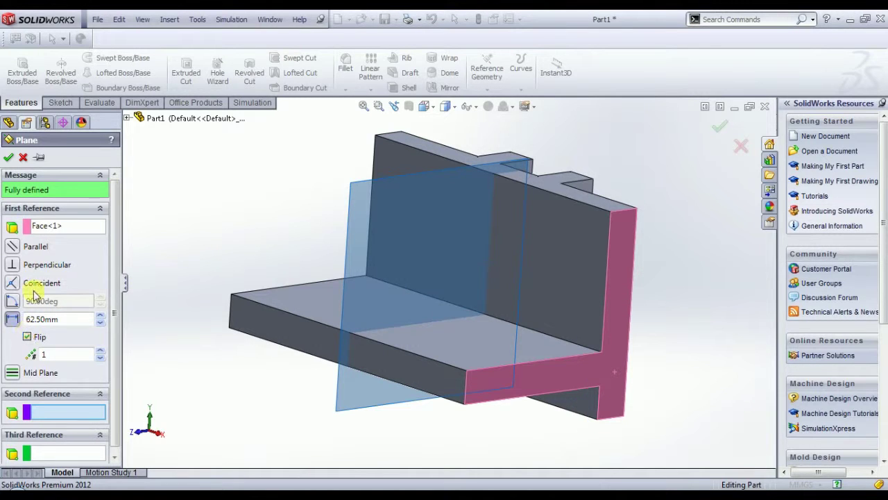
left_click(10, 159)
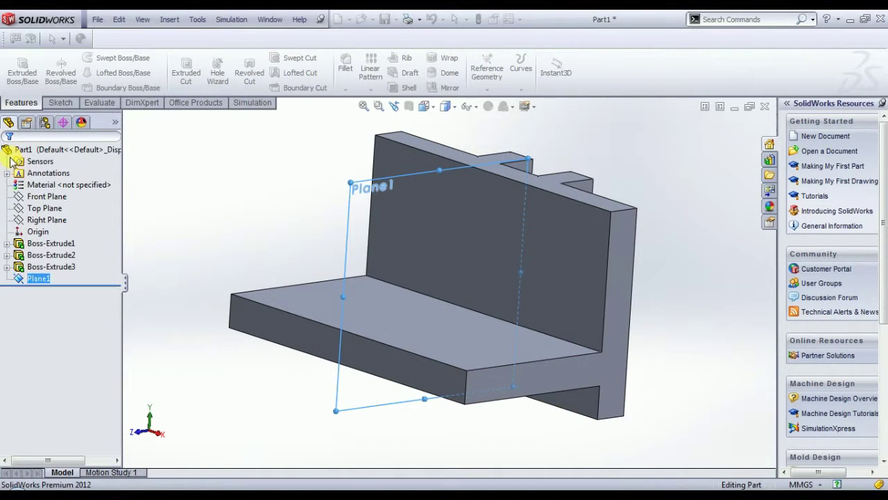
Step: On the new mid-plane, sketch an inclined line from the base's front upper corner to the upright's front face, about 16.5 mm below its upper edge
right_click(38, 279)
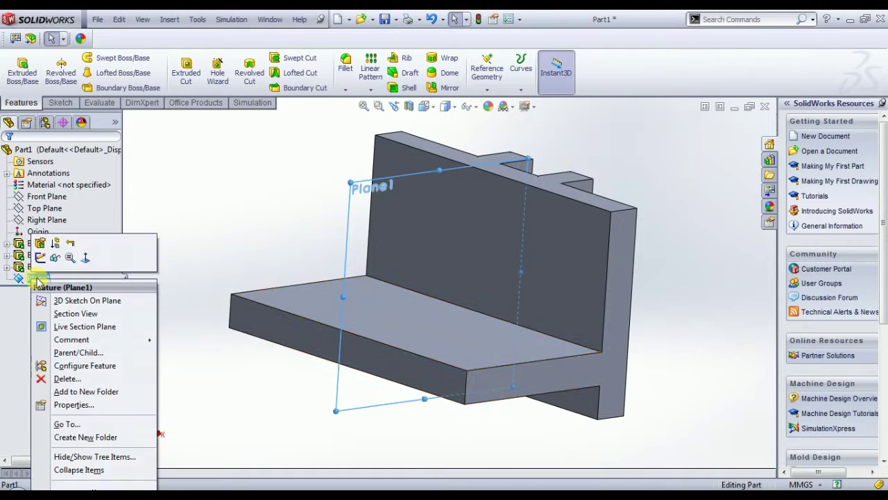
left_click(84, 258)
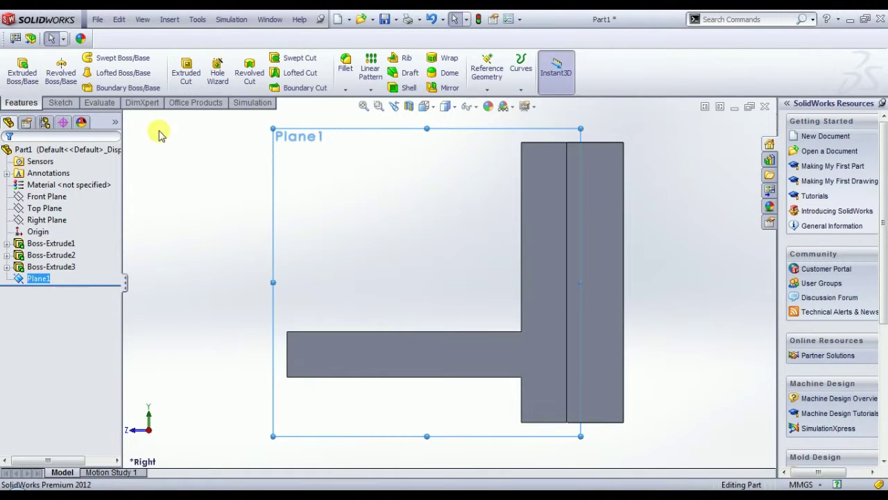
left_click(61, 103)
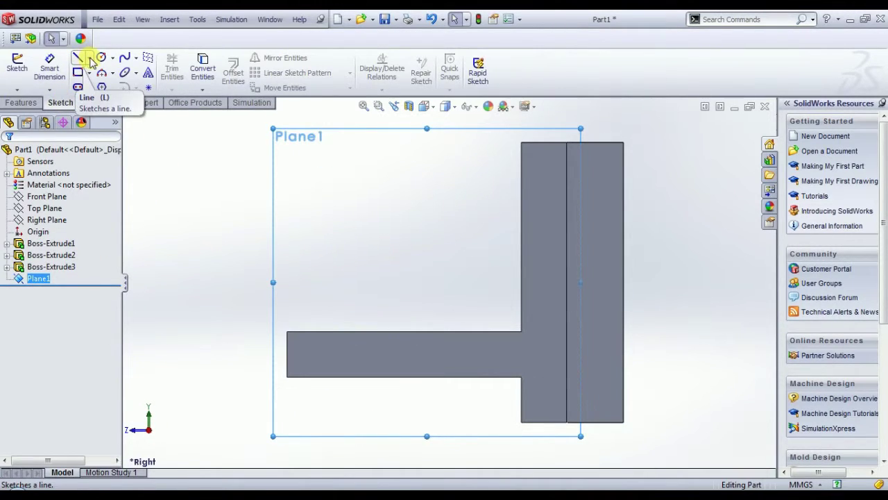
left_click(89, 58)
left_click(95, 72)
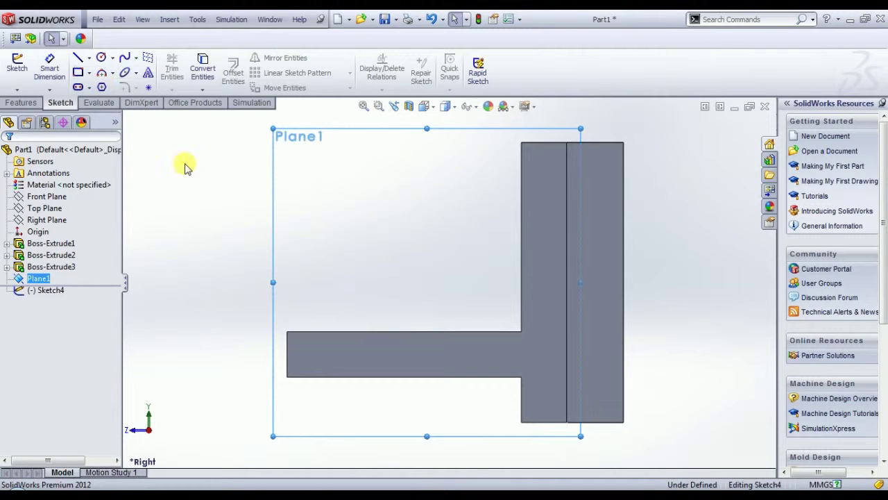
left_click(288, 332)
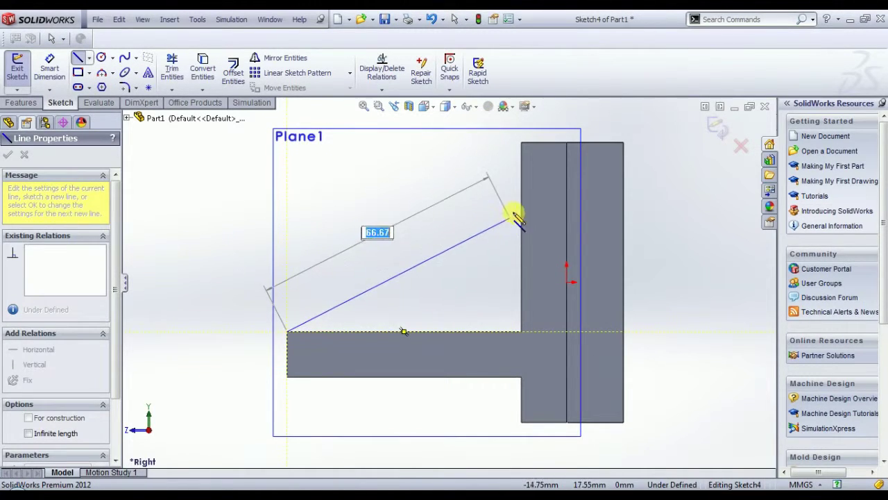
left_click(522, 205)
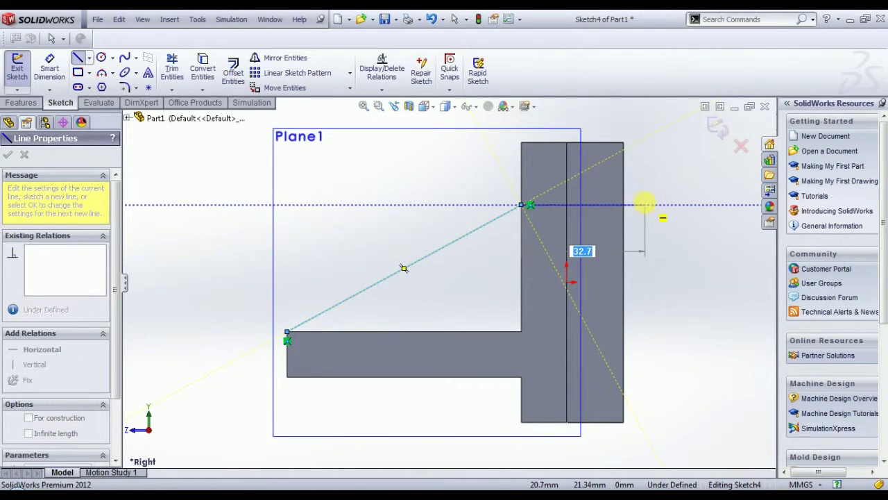
right_click(646, 206)
left_click(746, 132)
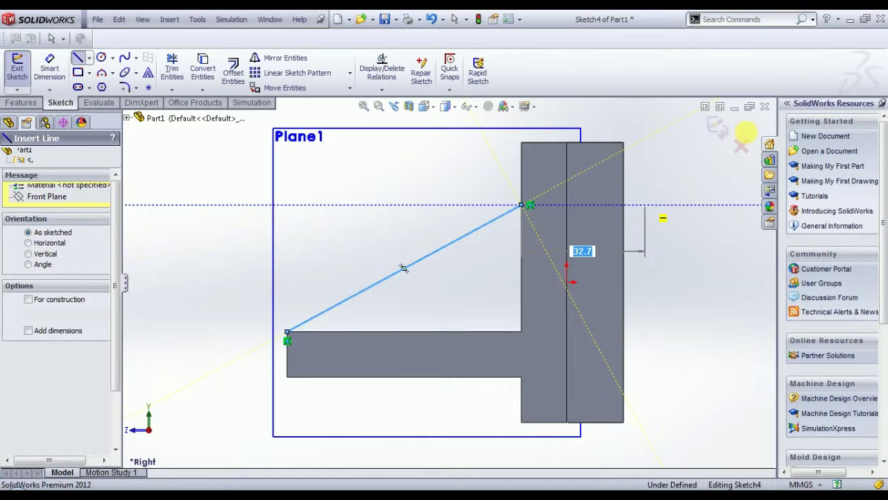
Step: Dimension the vertical distance from the inclined line's upper endpoint to the upright's upper corner as 10 mm
left_click(522, 206)
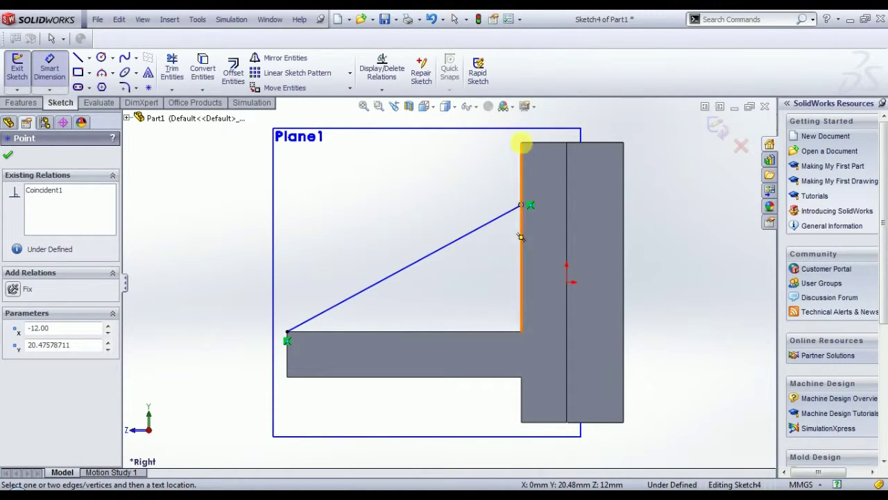
left_click(522, 143)
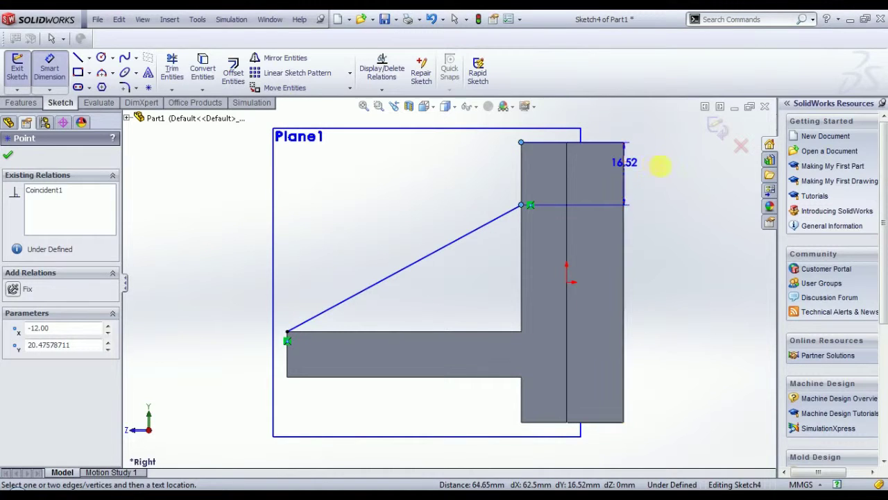
left_click(661, 167)
type("10")
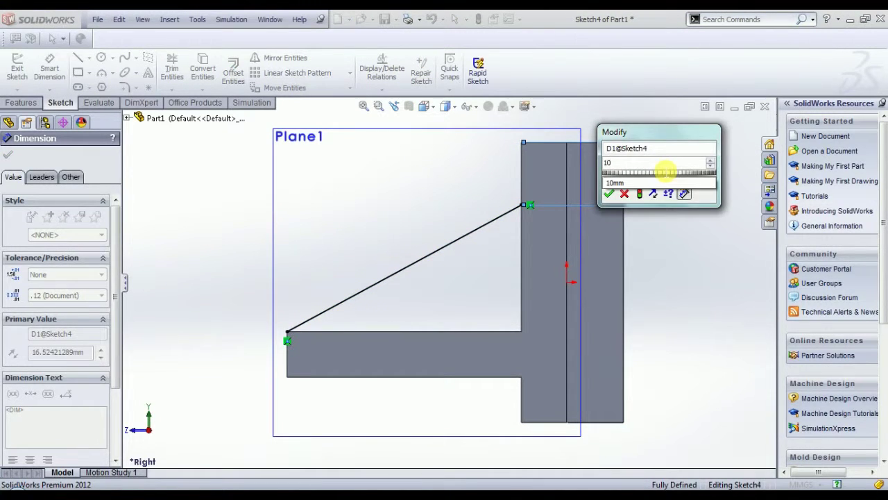
key("Return")
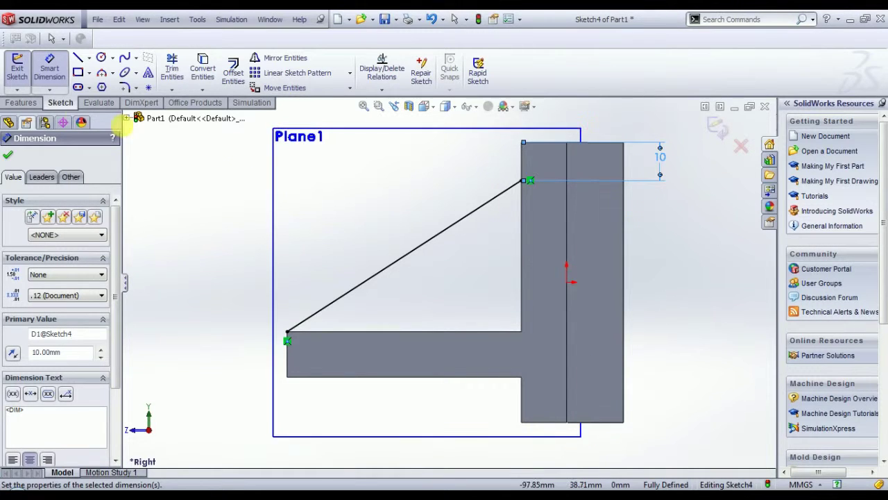
Step: Create a 12 mm thick rib from the inclined line, filling toward the base and upright
left_click(32, 104)
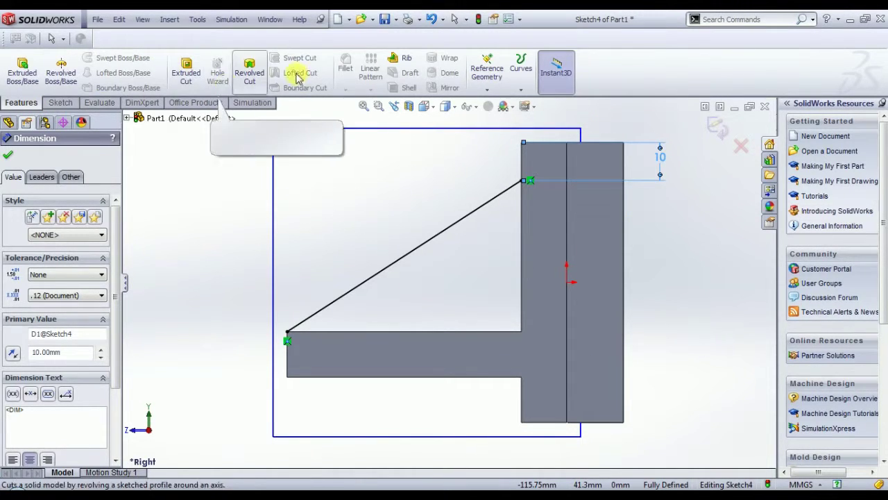
left_click(392, 61)
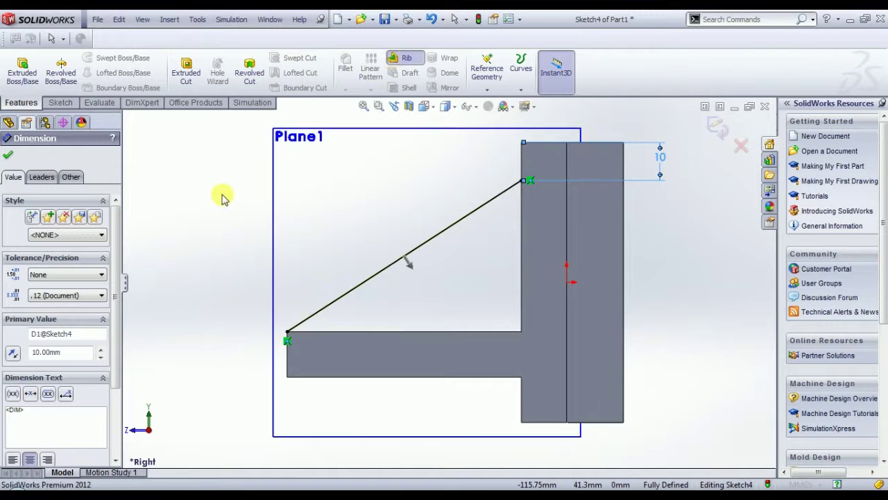
middle_click_drag(192, 254, 226, 323)
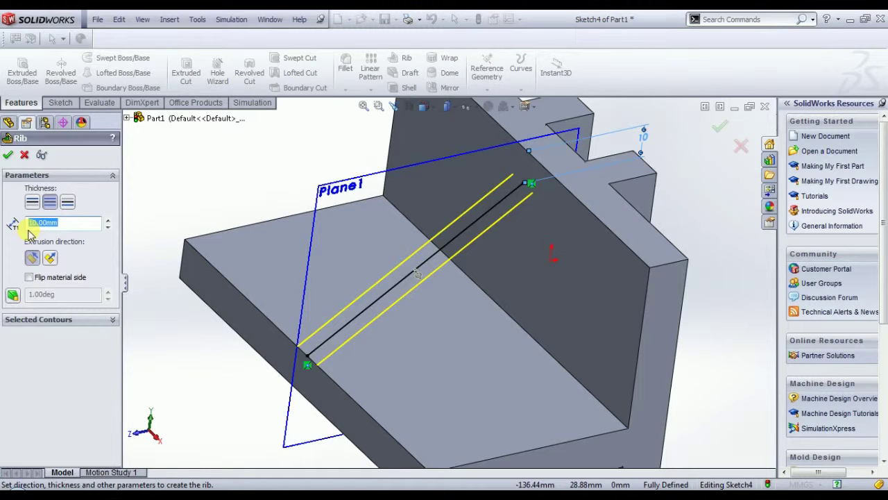
key("Return")
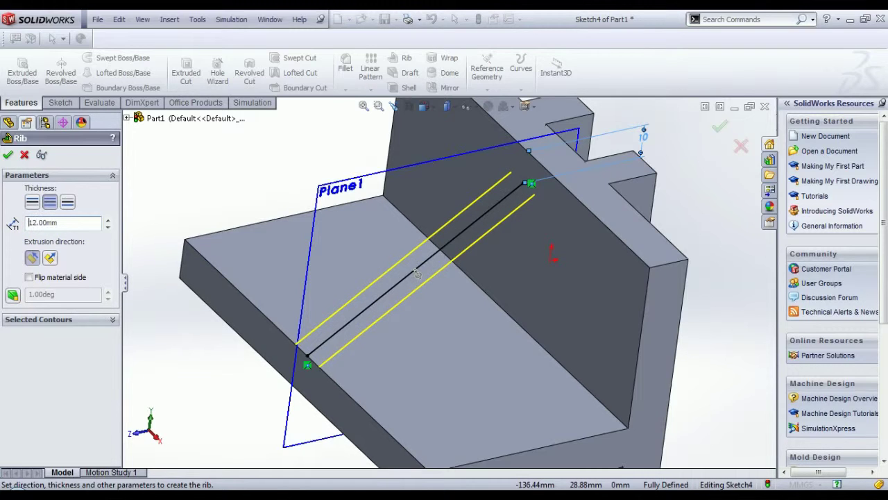
left_click(7, 155)
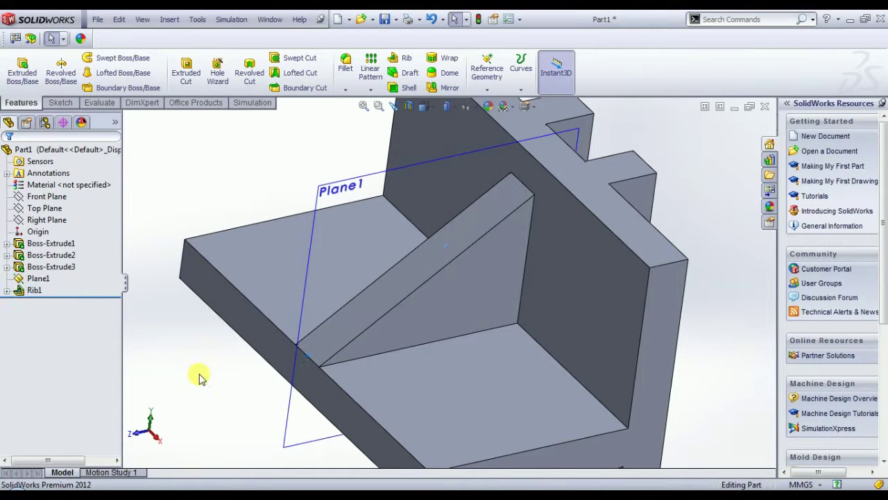
Step: Hide the mid-plane that was used for the rib sketch
right_click(42, 279)
left_click(65, 263)
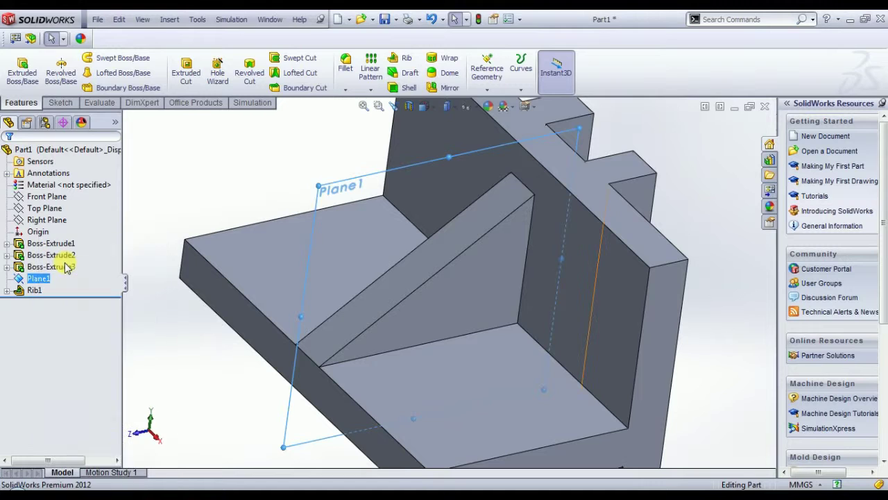
scroll(200, 343, "up", 3)
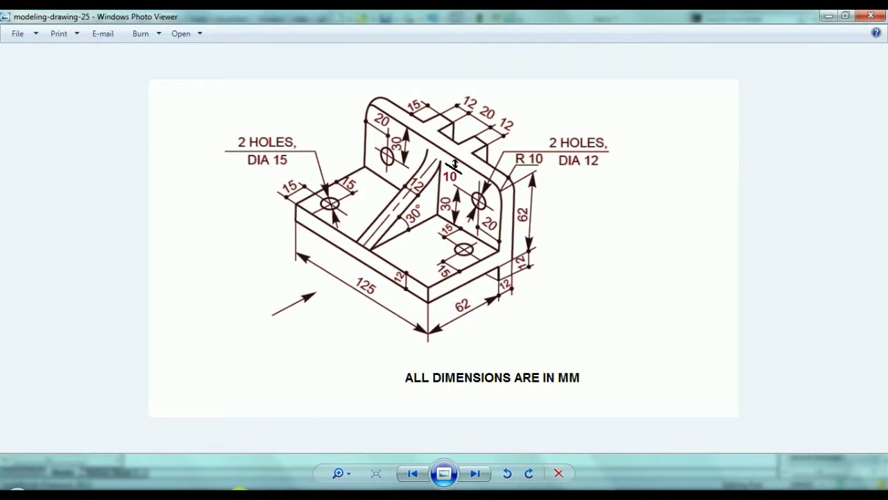
Step: Return to SolidWorks and sketch a circle about 16.5 mm in diameter near the front-left corner of the base plate's upper face
left_click(237, 495)
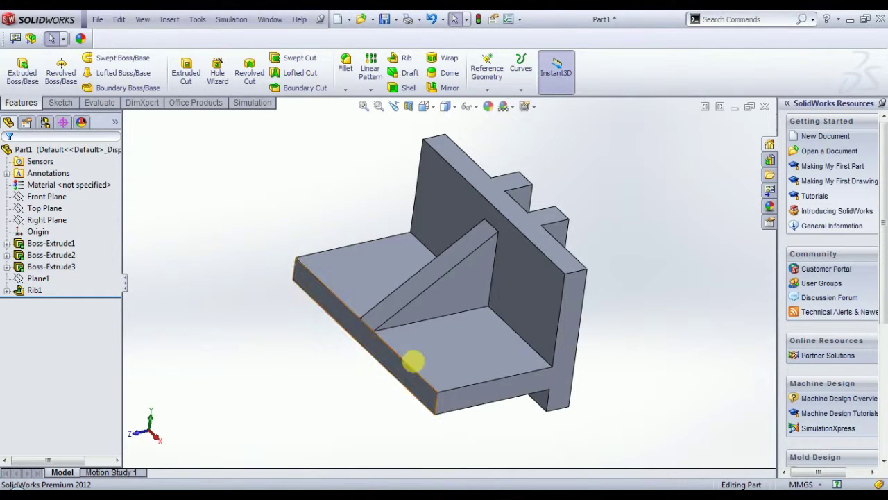
left_click(351, 289)
left_click(447, 249)
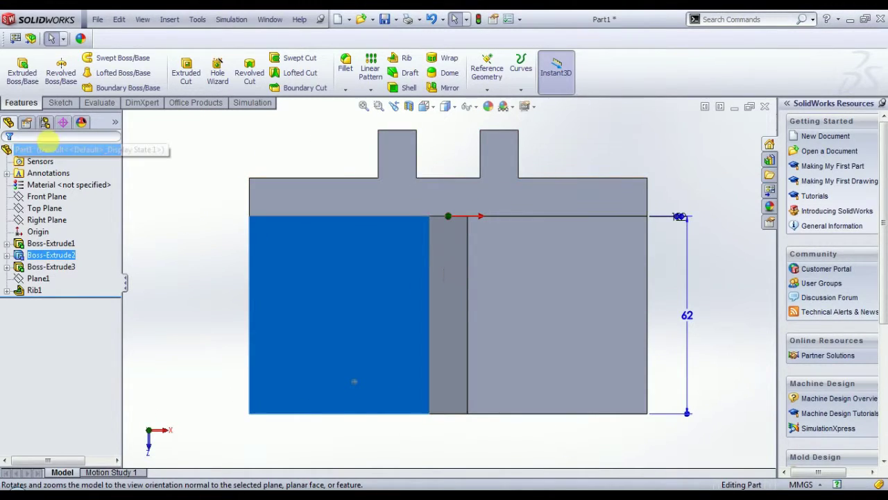
left_click(61, 103)
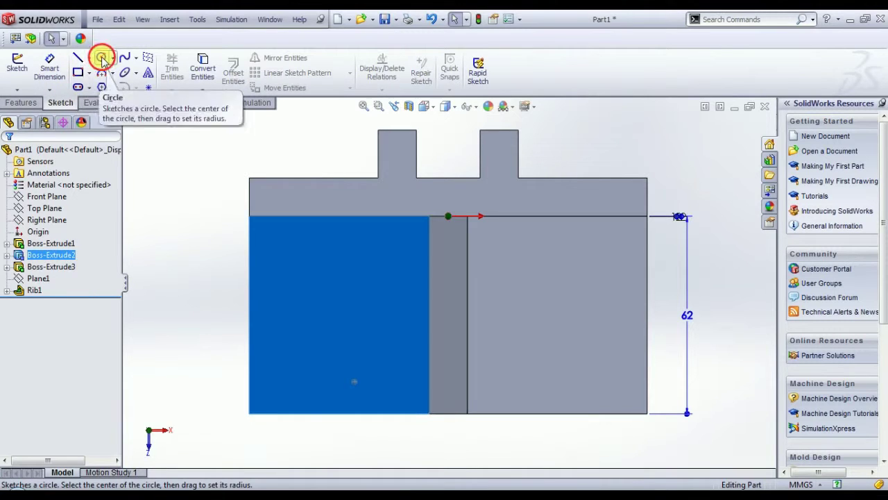
left_click(101, 59)
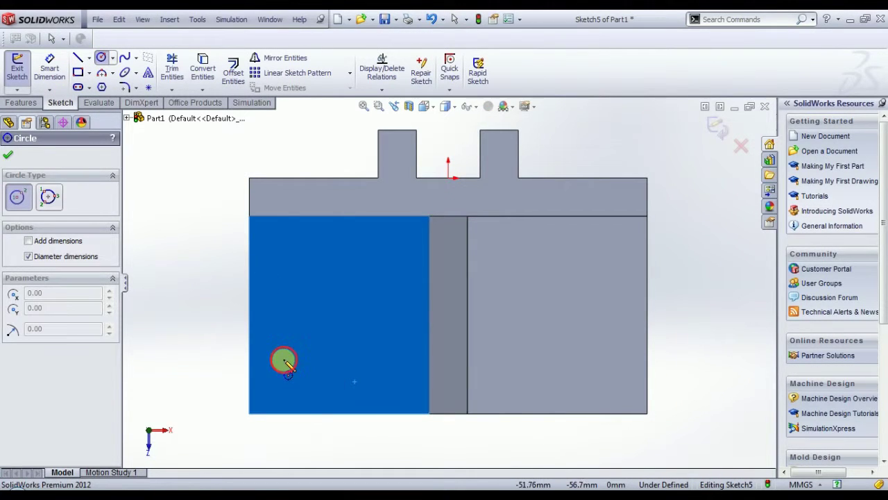
left_click(283, 359)
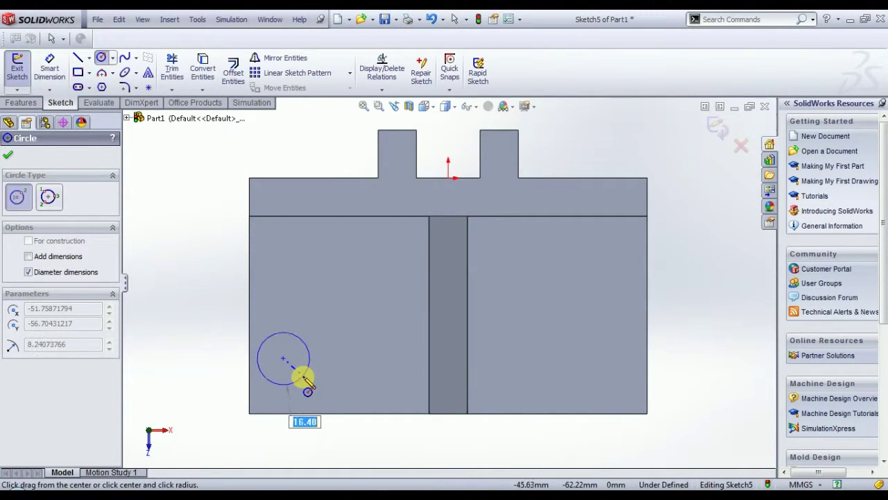
left_click(303, 374)
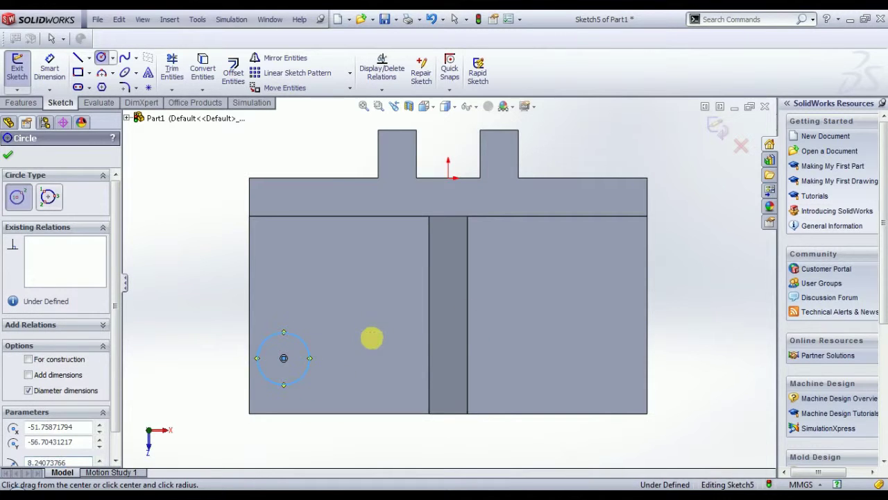
Step: Dimension the diameter of the front-left circle as 15 mm
right_click(372, 339)
left_click(485, 147)
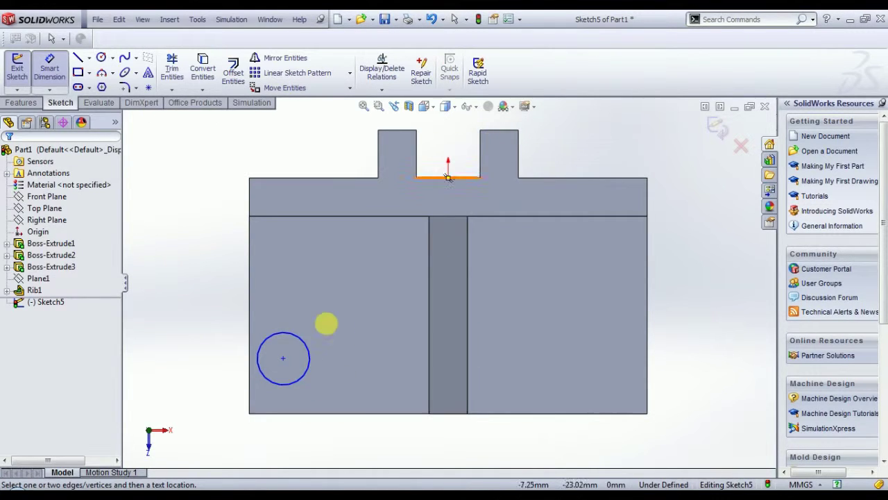
left_click(306, 347)
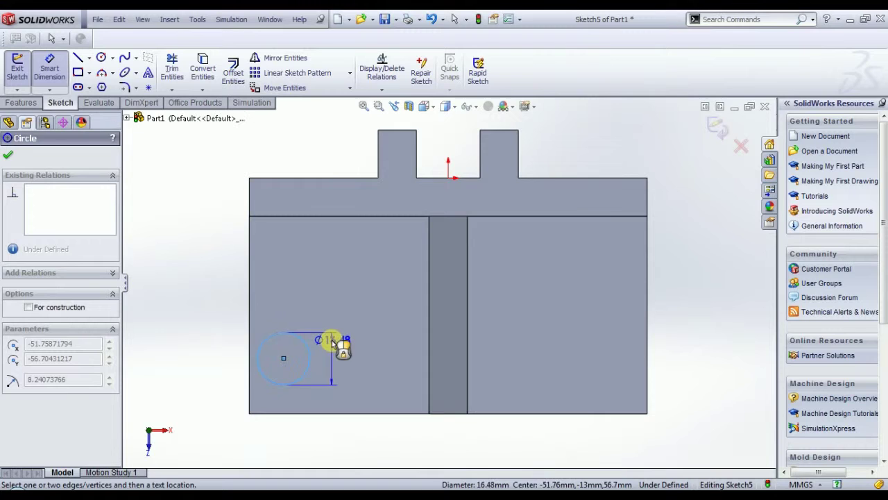
left_click(332, 342)
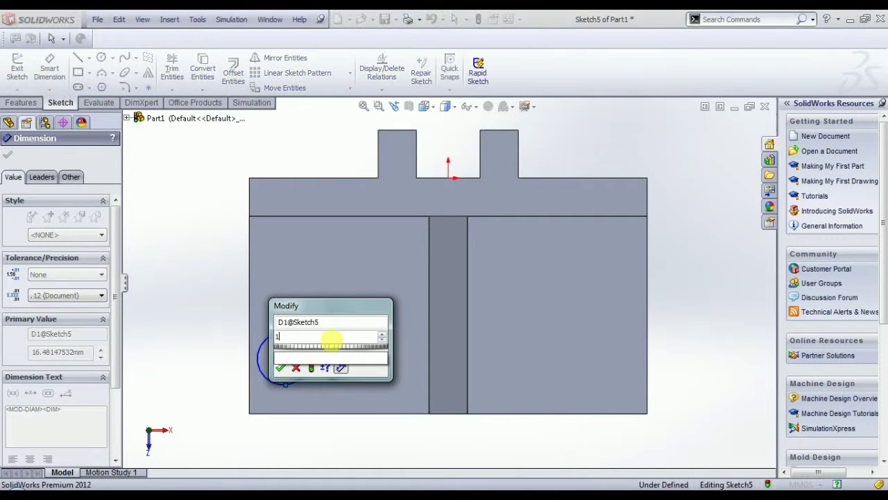
type("15")
key("Return")
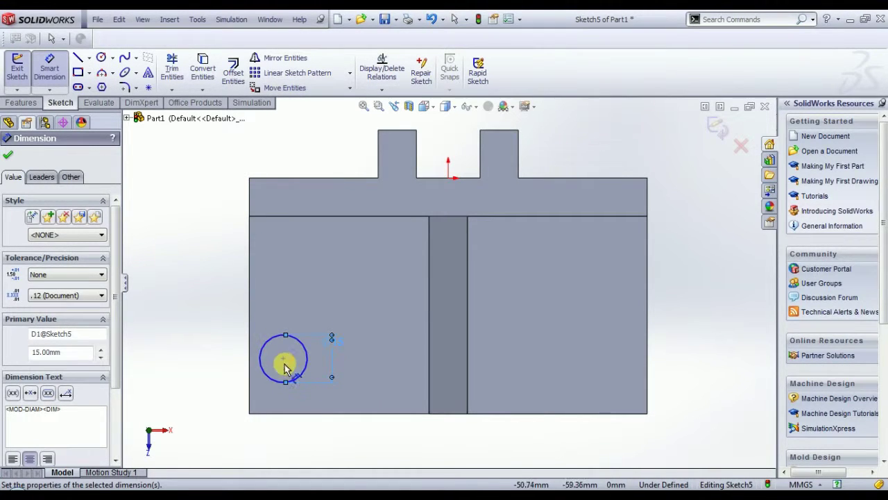
Step: Dimension the front-left circle's centre 15 mm from the base's front edge and 15 mm from its left edge
left_click(284, 358)
left_click(286, 413)
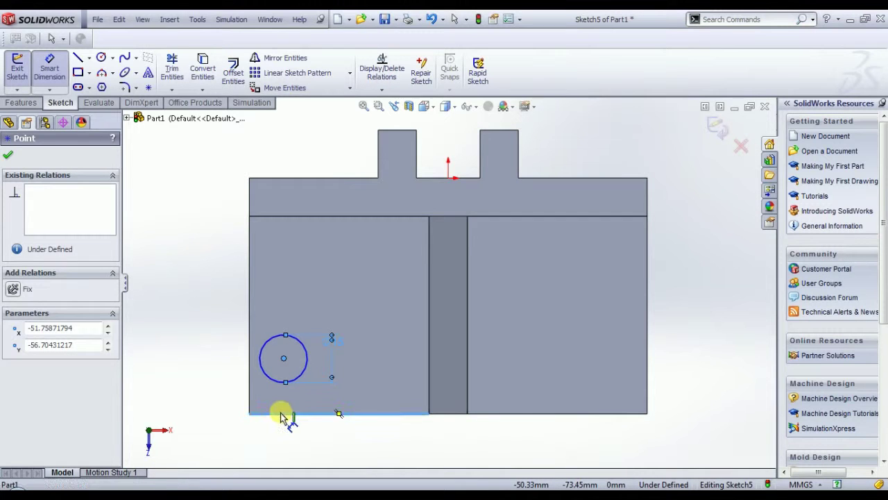
left_click(234, 413)
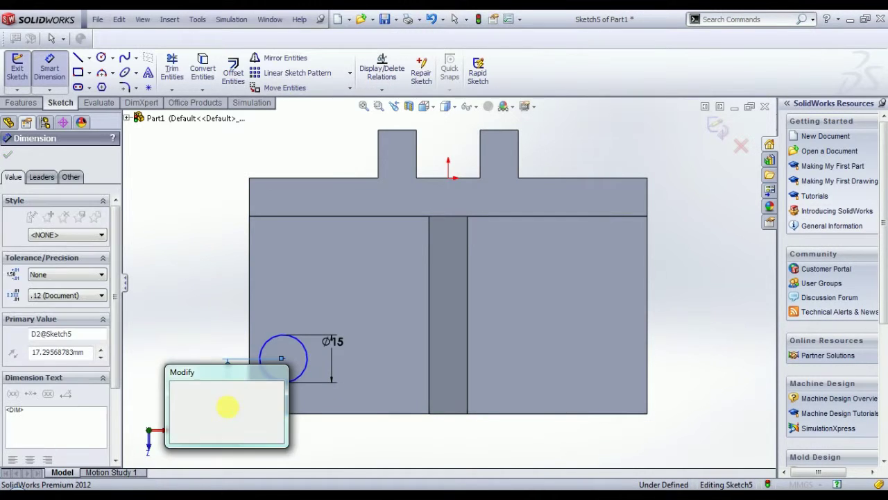
type("15")
key("Return")
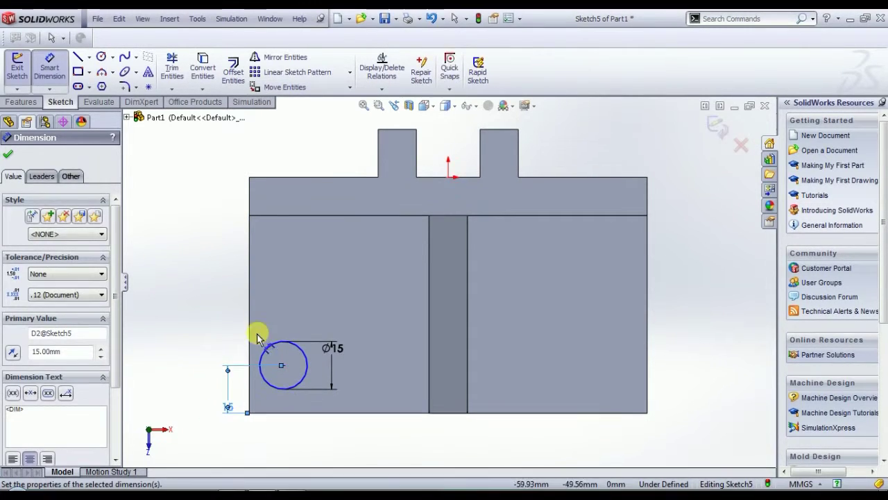
left_click(250, 328)
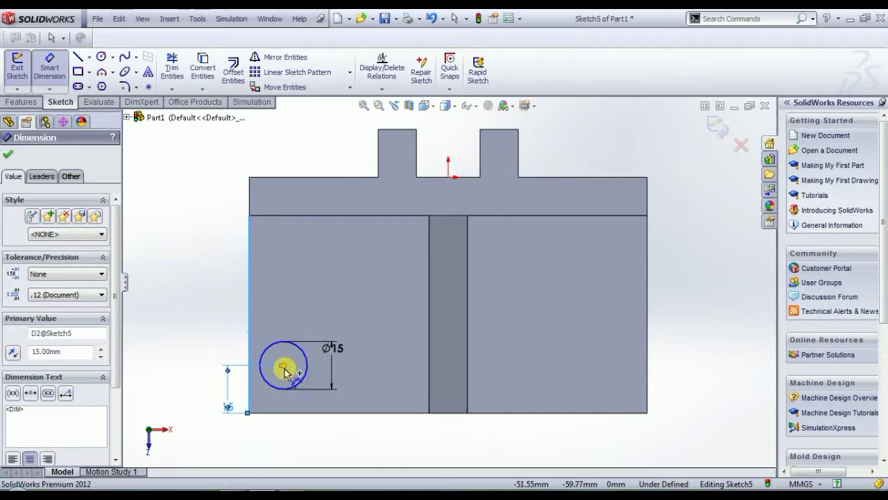
left_click(282, 366)
left_click(266, 332)
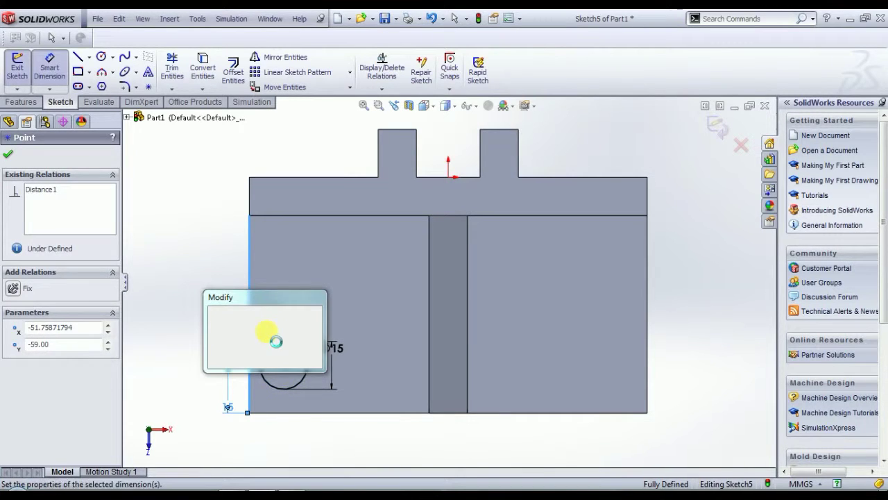
type("15")
key("Return")
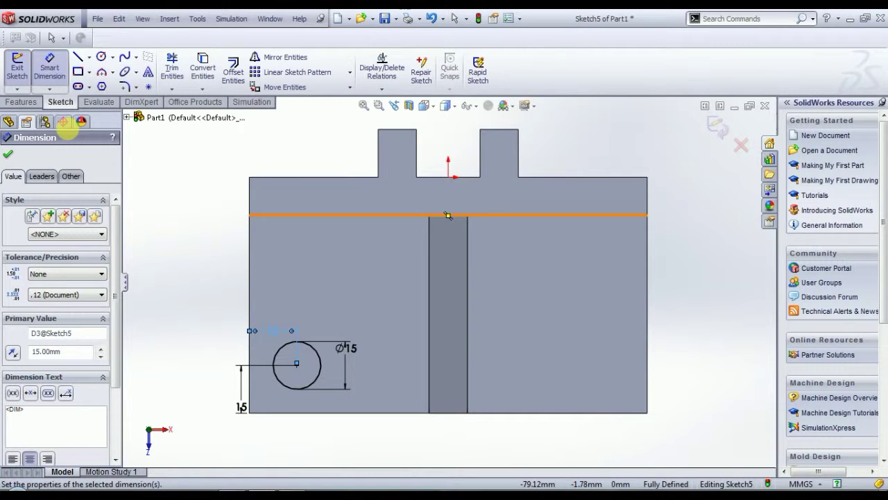
Step: Sketch a second circle about 15.4 mm in diameter near the upright on the right part of the base's upper face
left_click(101, 56)
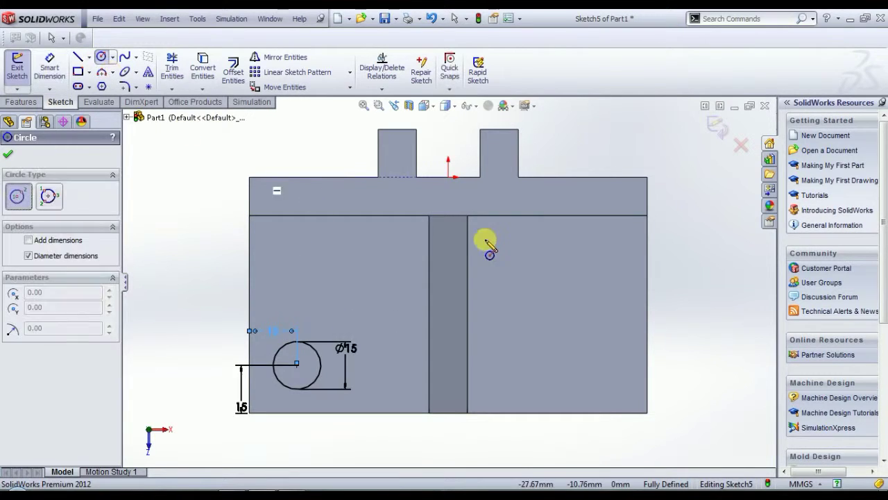
left_click(587, 250)
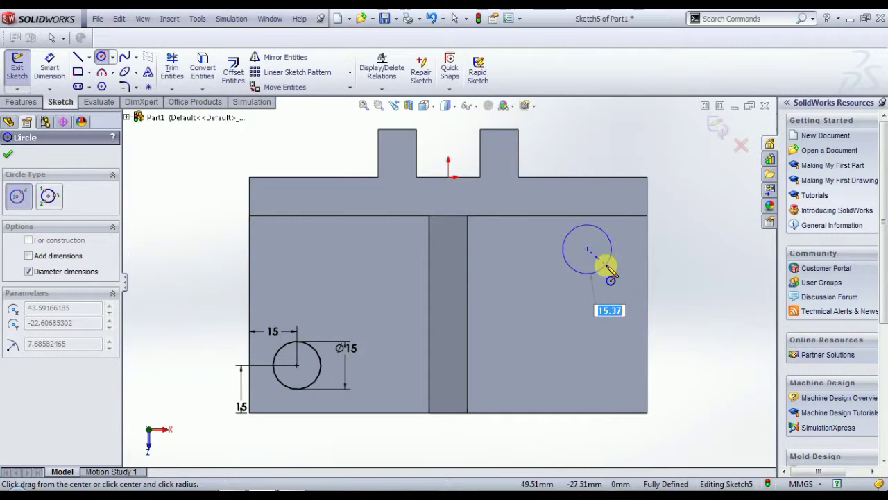
left_click(605, 265)
Step: Dimension the second circle's centre 15 mm from the base's right edge
right_click(689, 248)
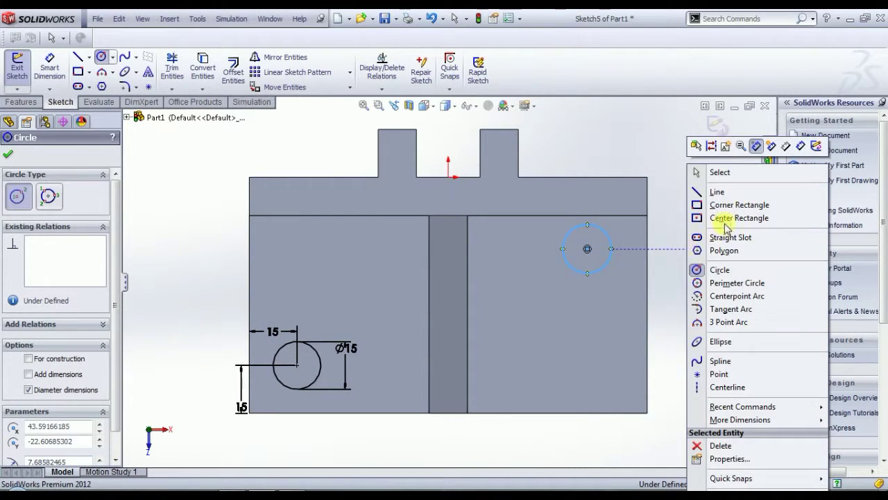
left_click(802, 146)
left_click(612, 248)
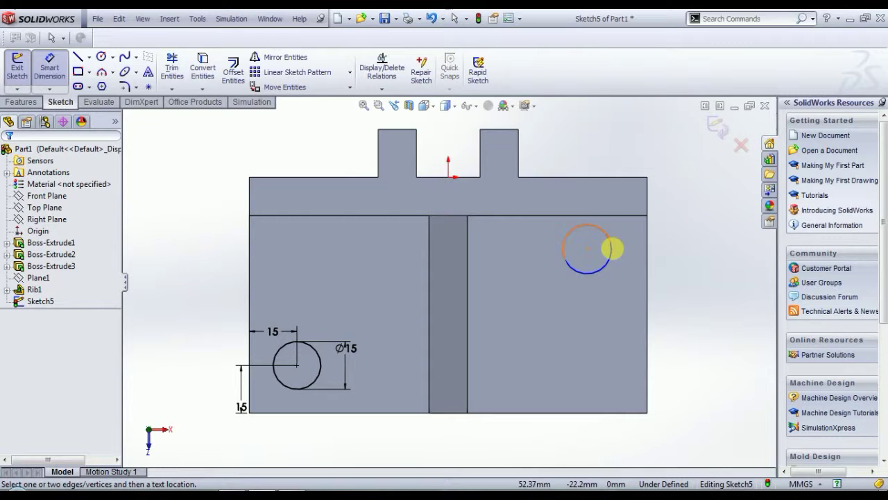
left_click(613, 253)
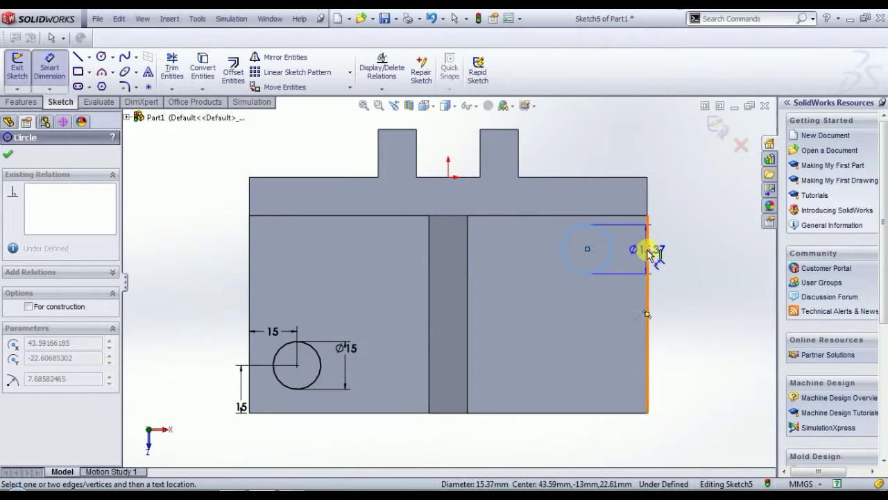
left_click(647, 254)
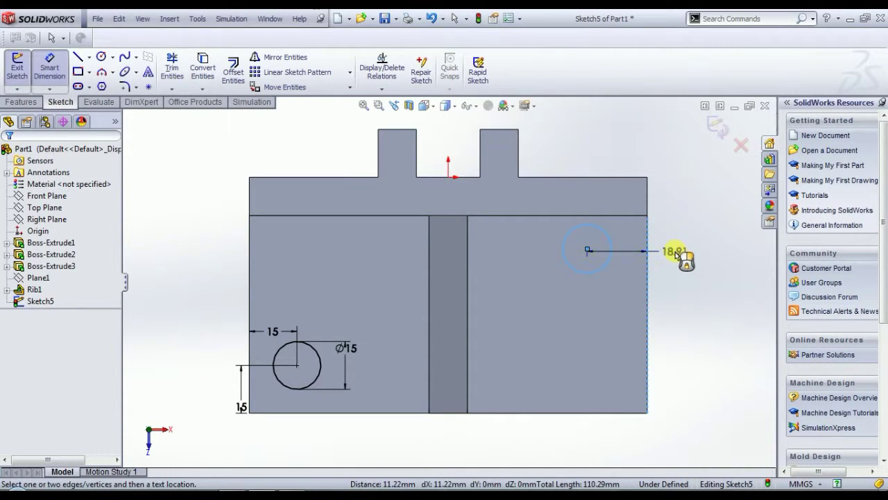
left_click(676, 253)
type("15")
key("Return")
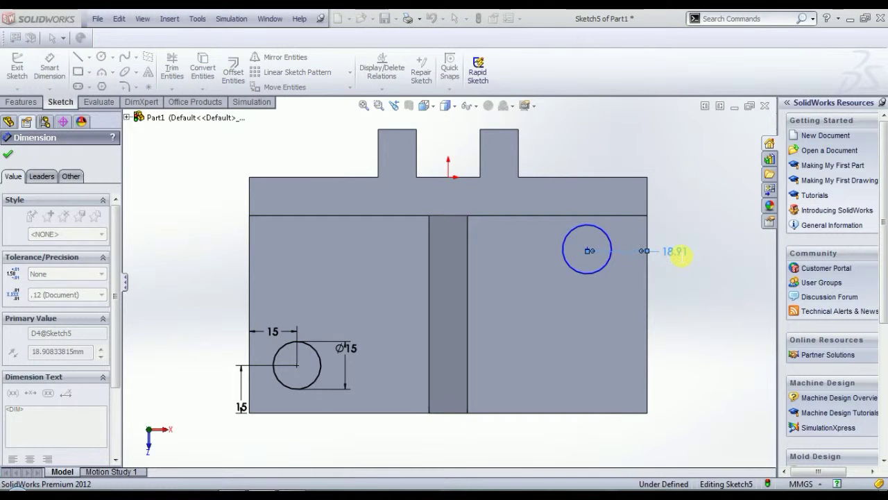
Step: Dimension the second circle's centre 15 mm from the edge where the base meets the upright
middle_click_drag(696, 306, 697, 303)
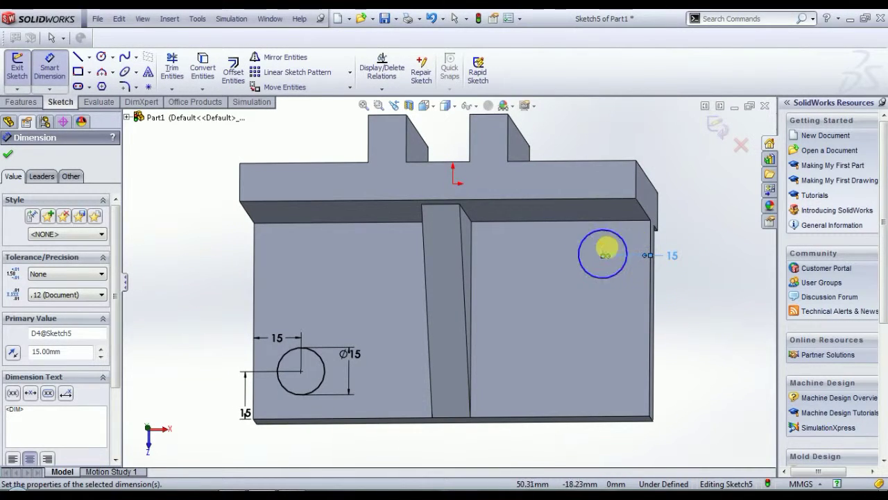
key("Escape")
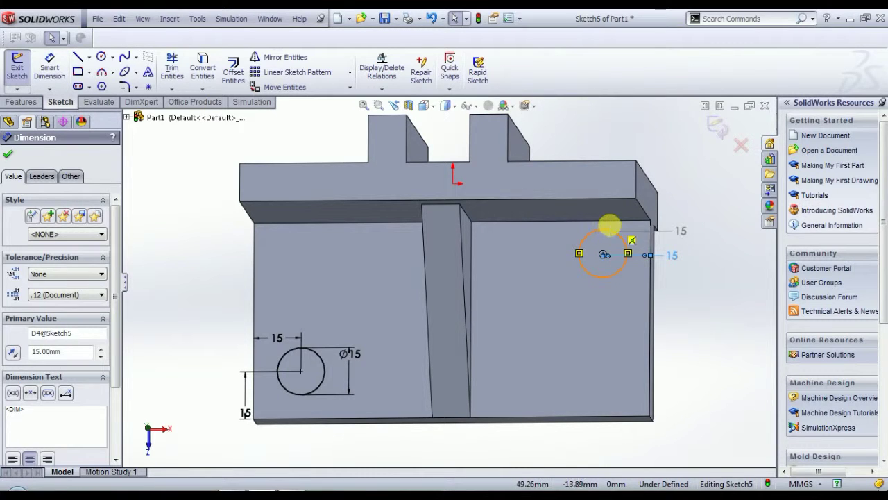
left_click(627, 221)
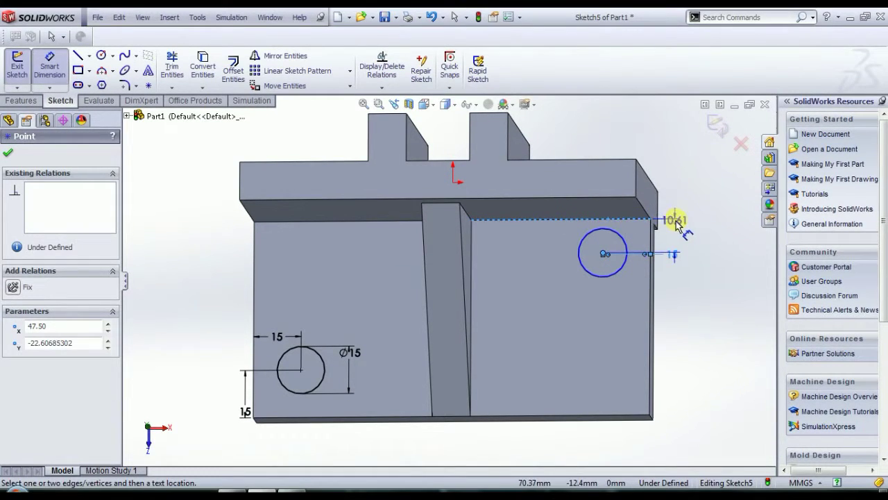
left_click(678, 224)
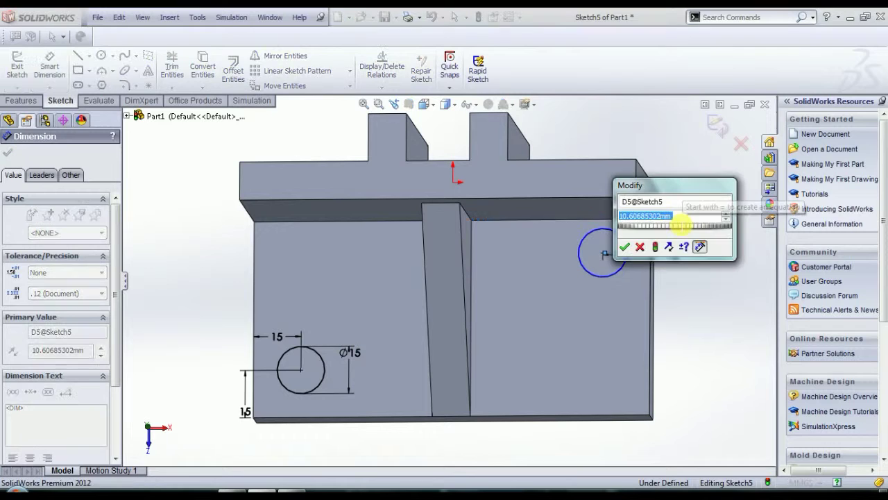
type("15")
key("Return")
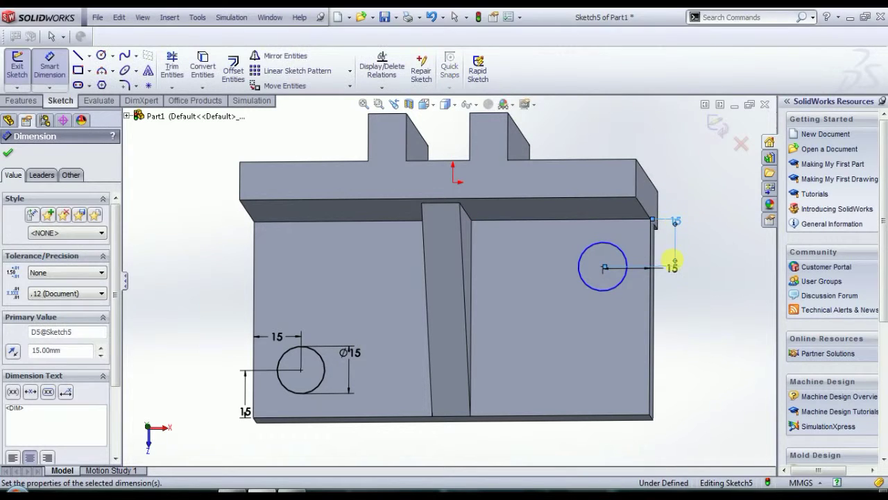
Step: Dimension the diameter of the second circle, near the upright, as 15 mm
left_click(625, 287)
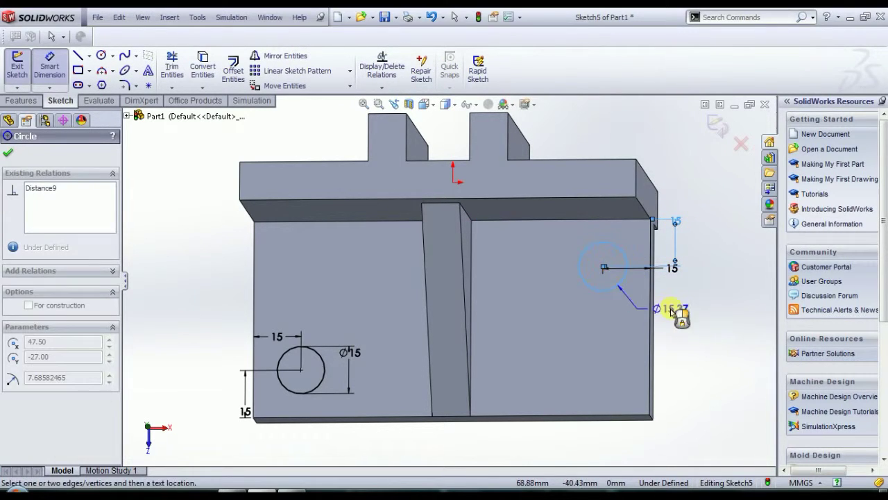
left_click(680, 314)
type("15")
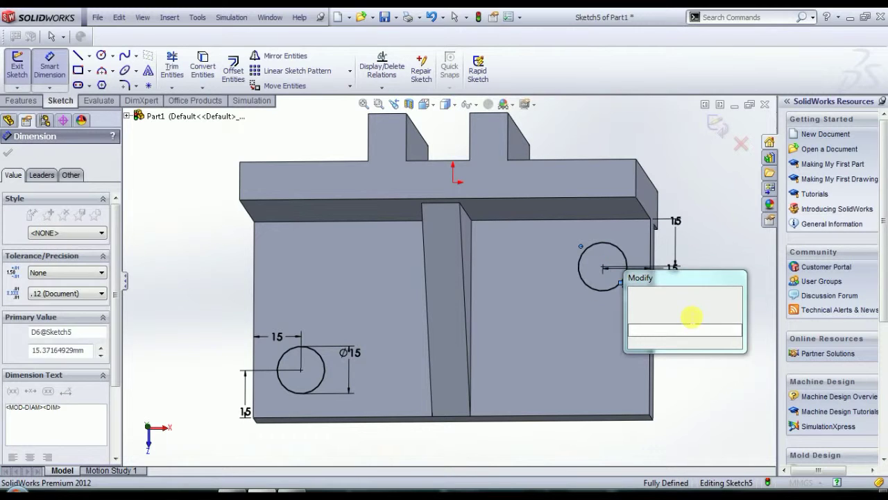
key("Return")
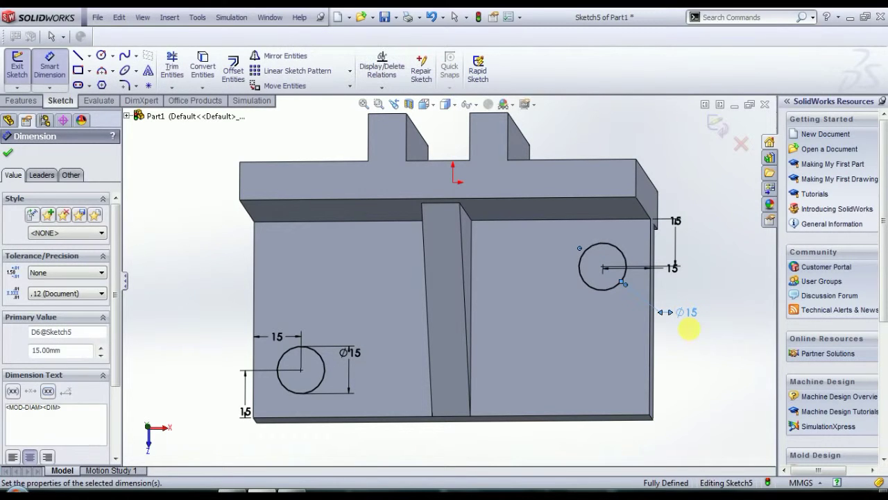
Step: Cut both circles into the base plate with a 15 mm blind Extruded Cut
left_click(21, 101)
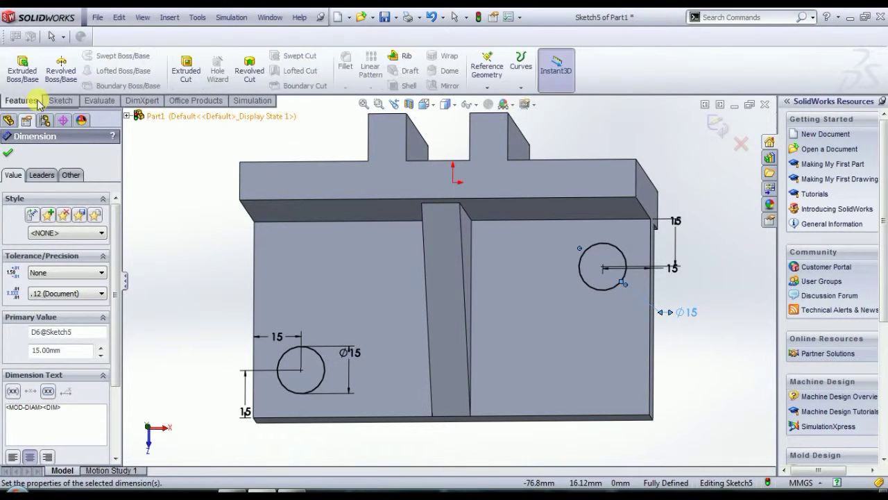
left_click(186, 69)
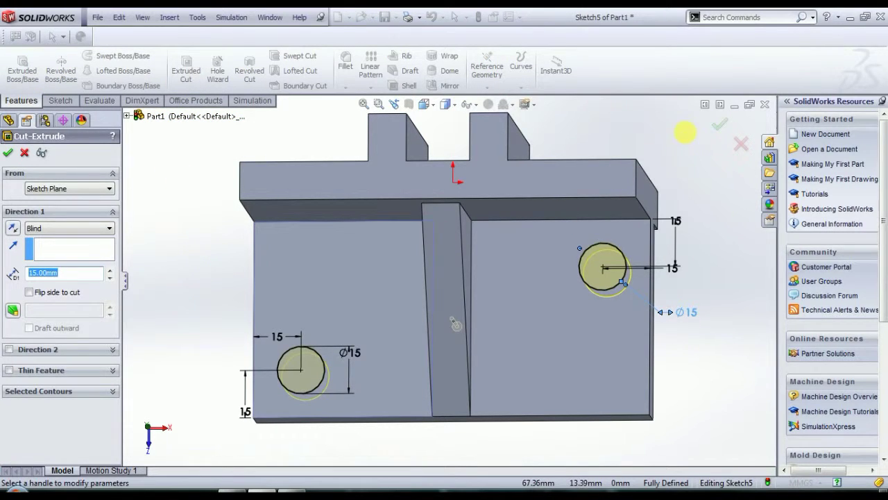
left_click(721, 125)
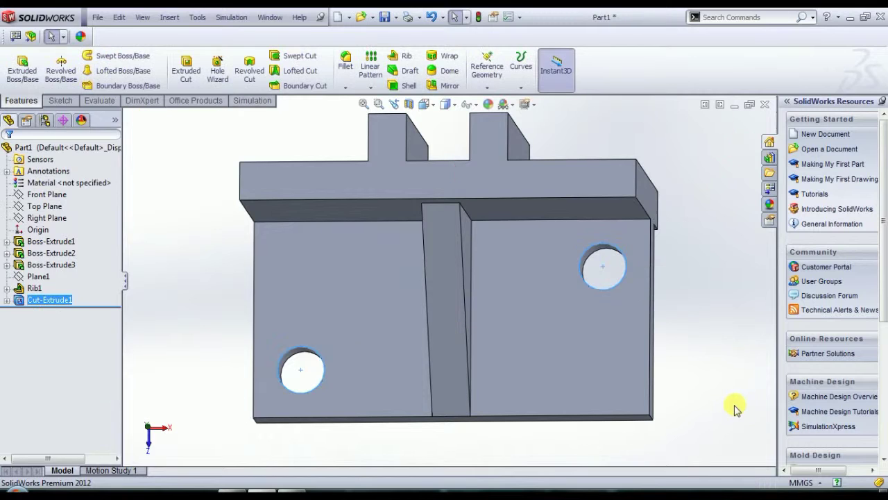
left_click(706, 384)
middle_click_drag(708, 331, 727, 280)
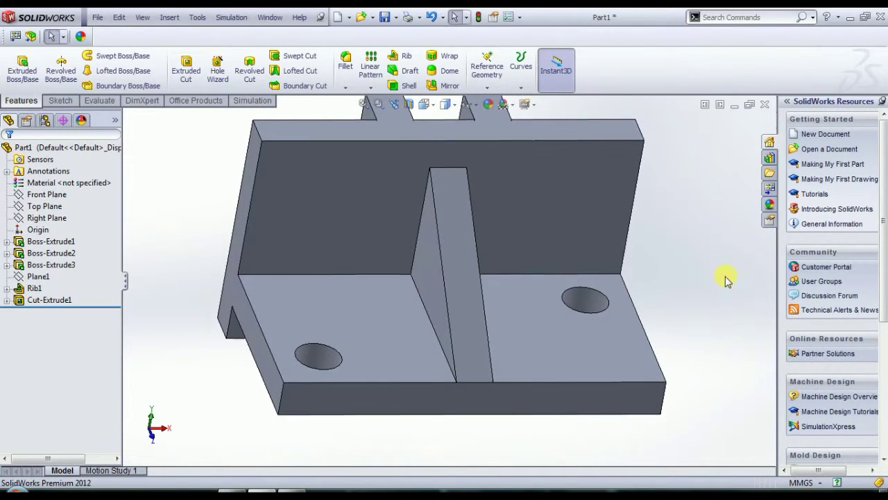
Step: Sketch two circles, about 14 mm and 15 mm in diameter, on the upright plate's front face, one on each side of the rib
left_click(236, 489)
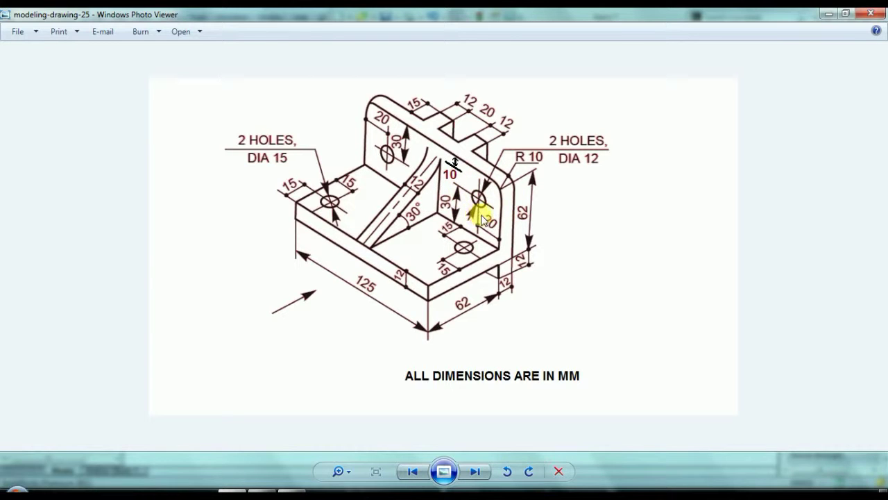
key("alt+Tab")
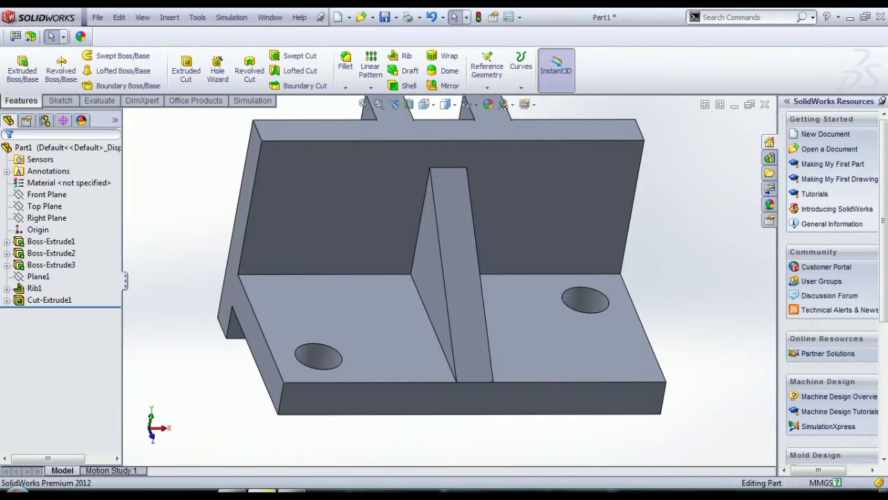
left_click(312, 190)
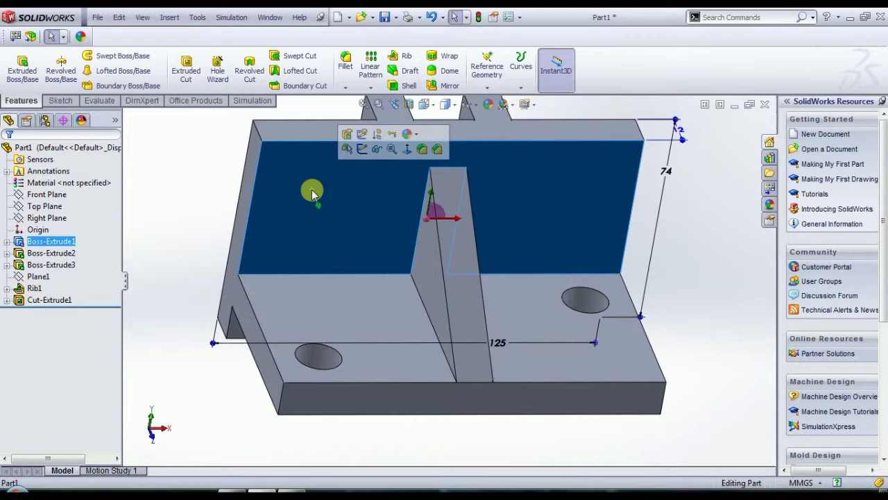
left_click(408, 148)
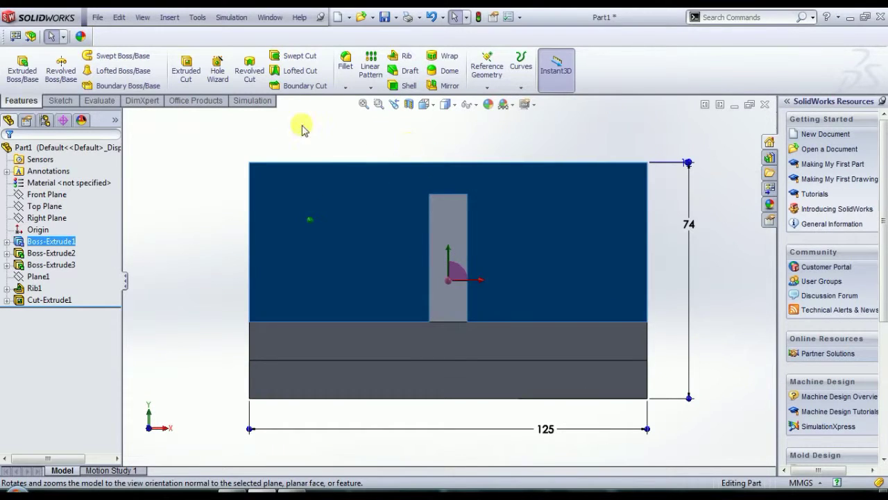
left_click(70, 102)
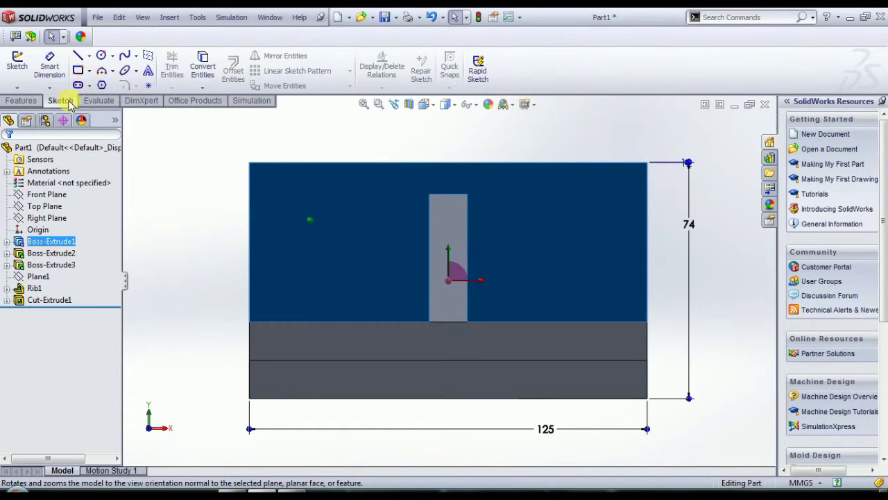
left_click(102, 55)
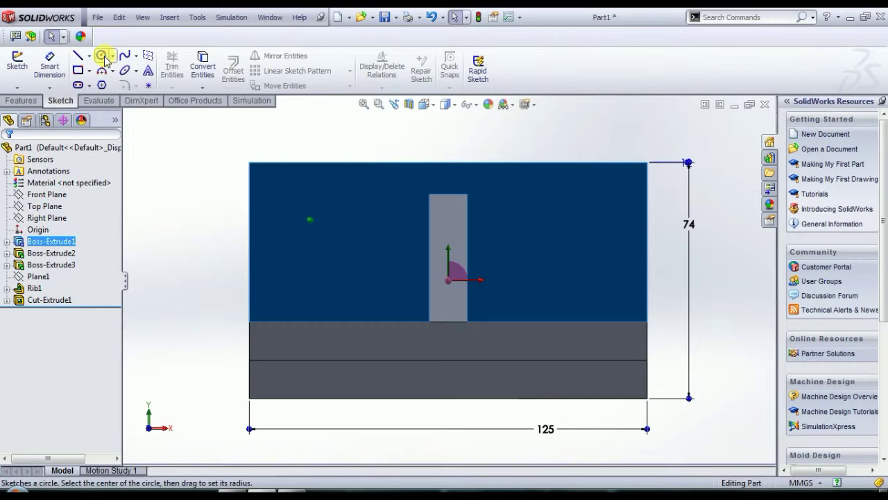
left_click(291, 202)
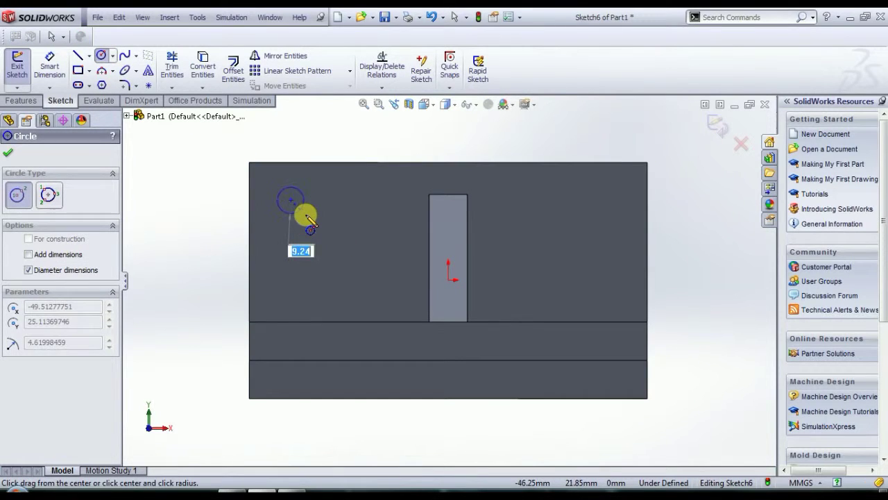
left_click(307, 217)
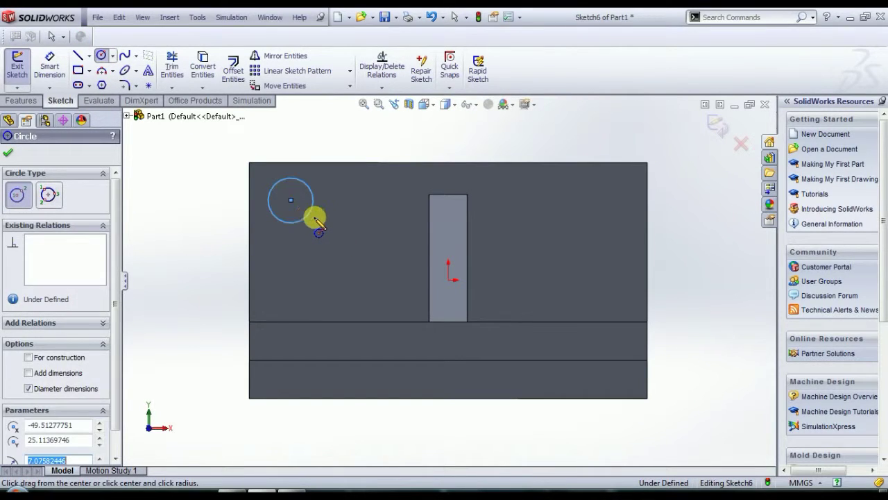
left_click(571, 270)
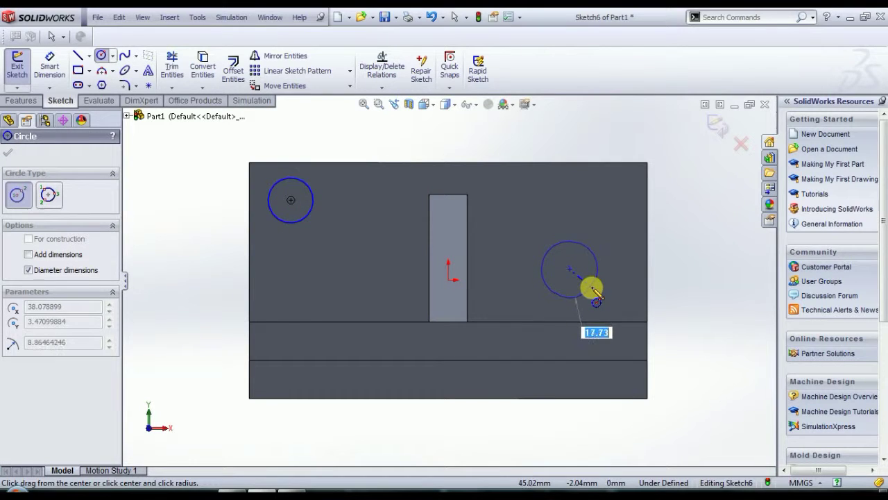
left_click(587, 287)
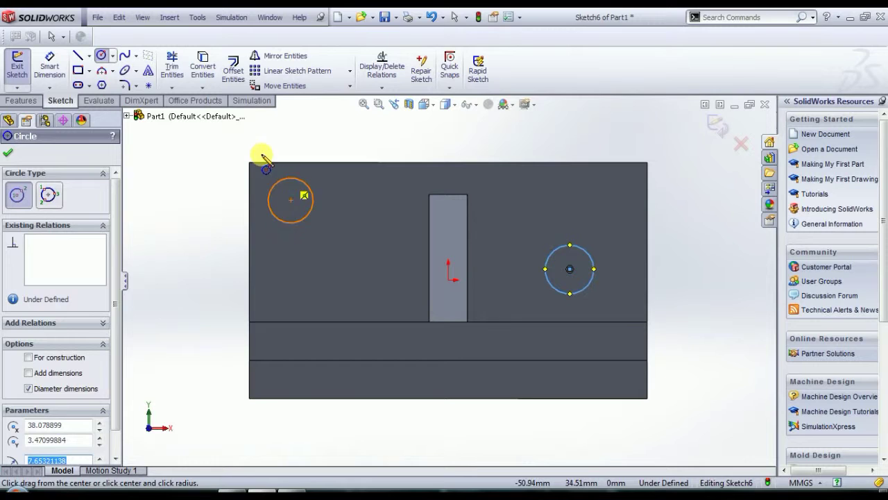
Step: Dimension the left circle's centre 30 mm from the upright plate's top edge
right_click(239, 147)
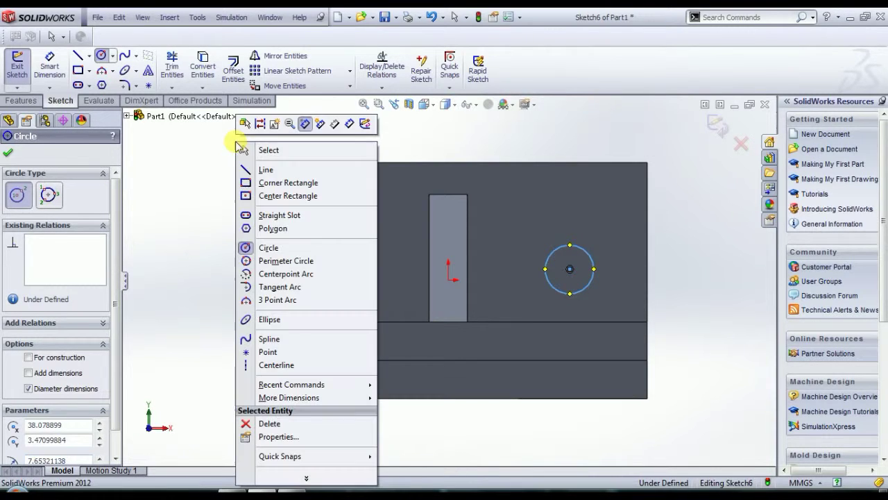
left_click(351, 125)
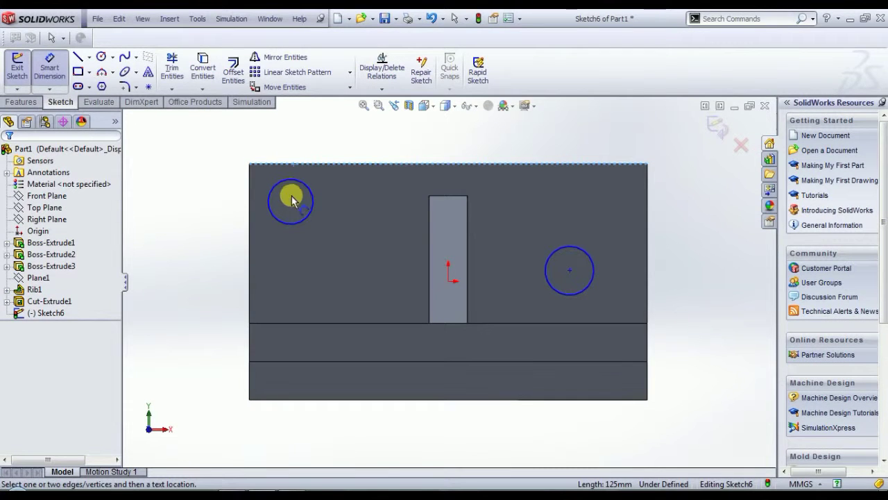
left_click(292, 202)
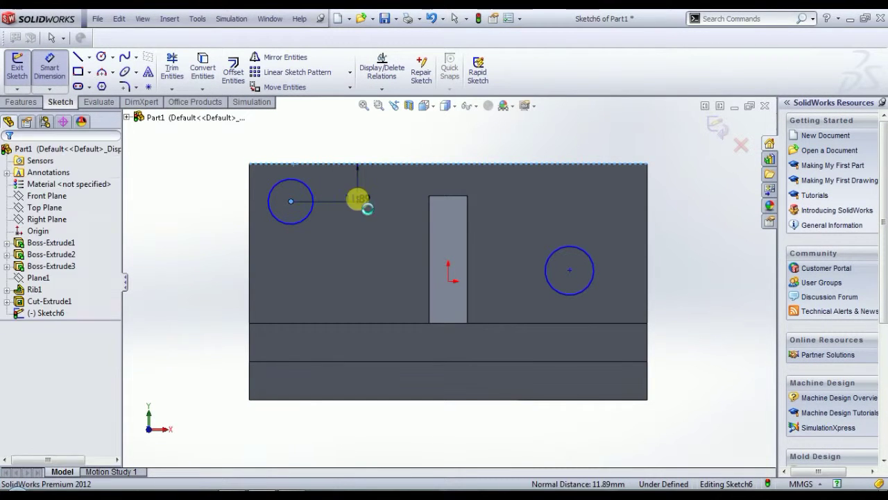
left_click(357, 199)
type("30")
key("Return")
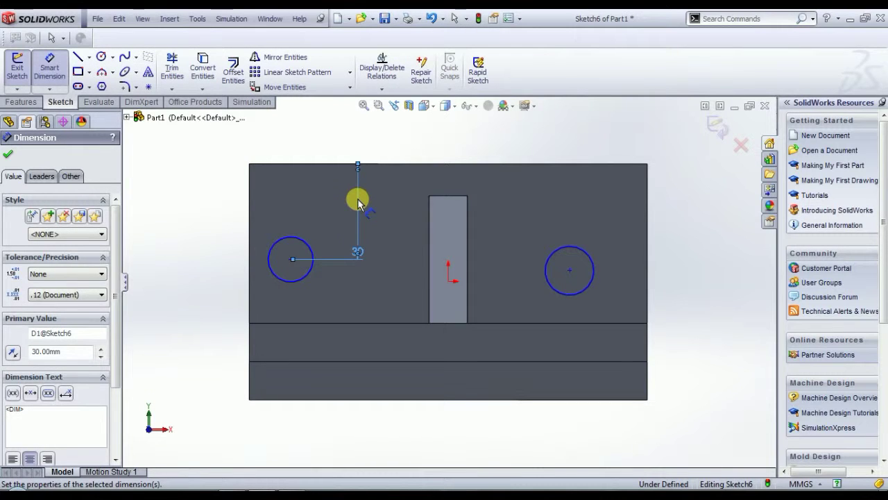
Step: Dimension the left circle's centre 20 mm from the upright plate's left edge
left_click(250, 262)
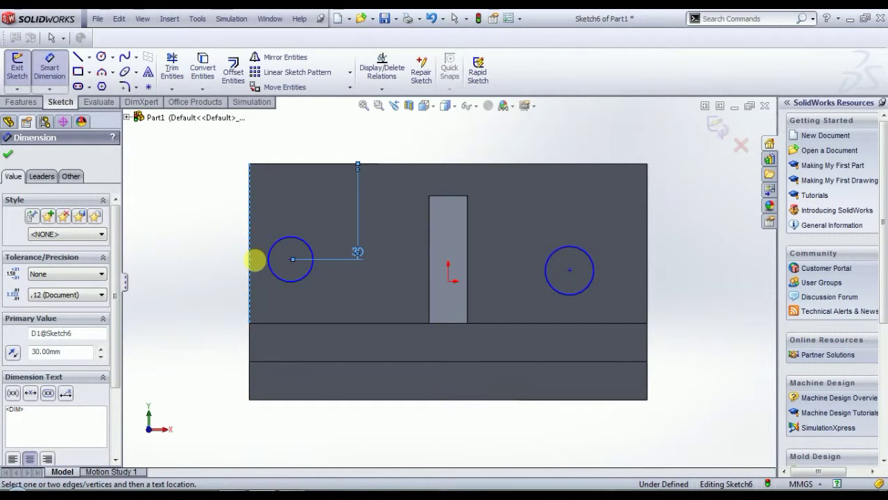
left_click(291, 261)
left_click(280, 221)
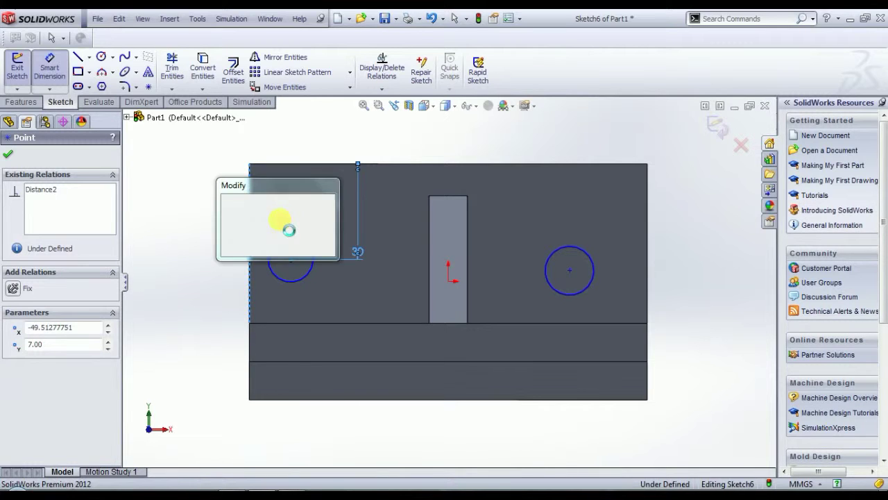
type("20")
key("Return")
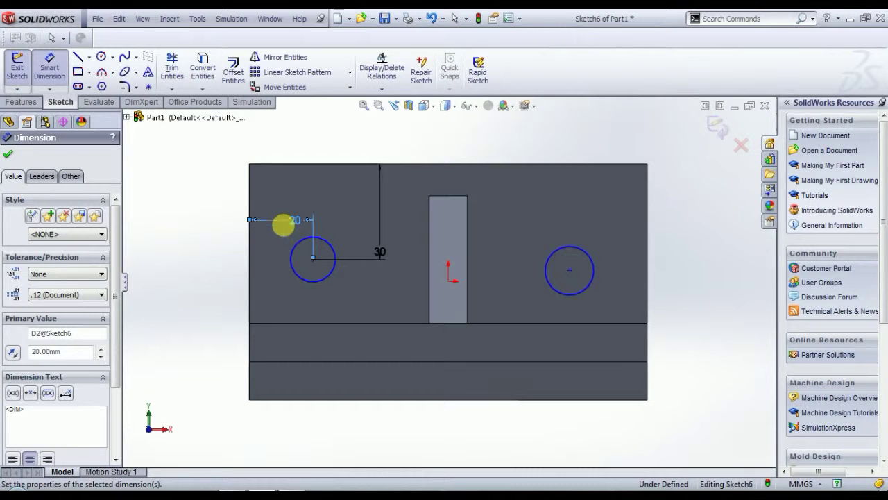
Step: Dimension the right circle's centre 30 mm above the edge where the upright meets the base
left_click(570, 272)
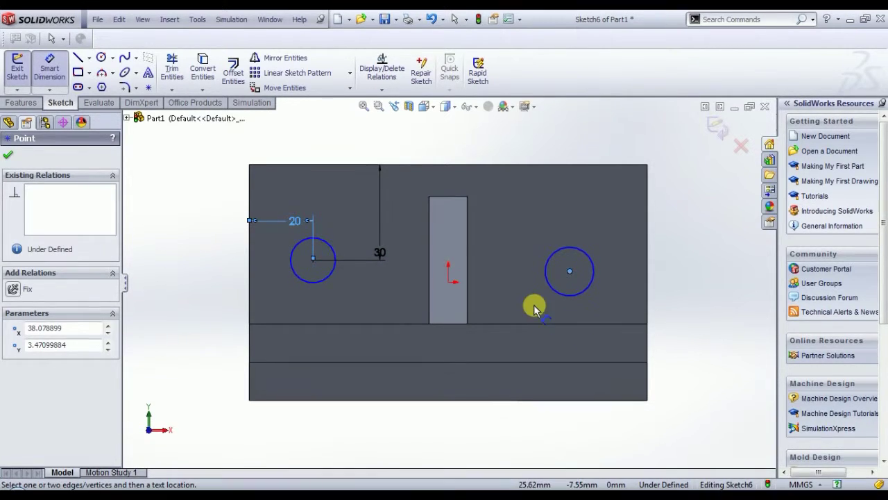
left_click(568, 323)
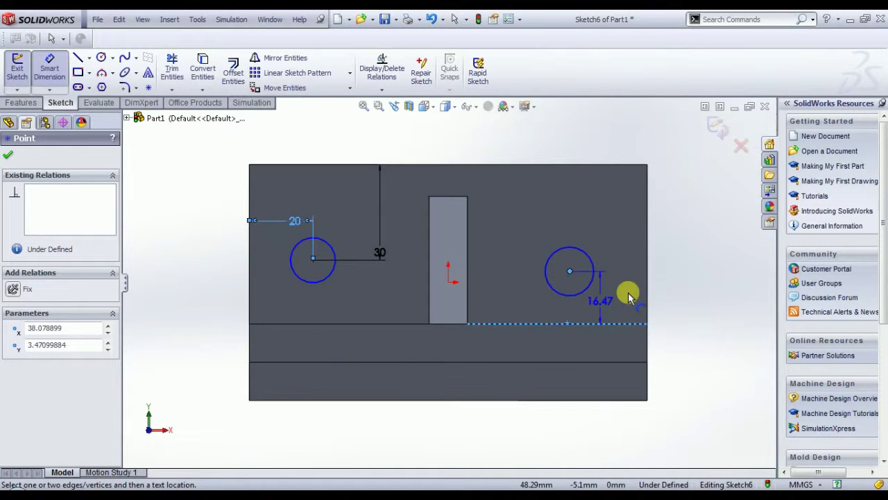
left_click(669, 288)
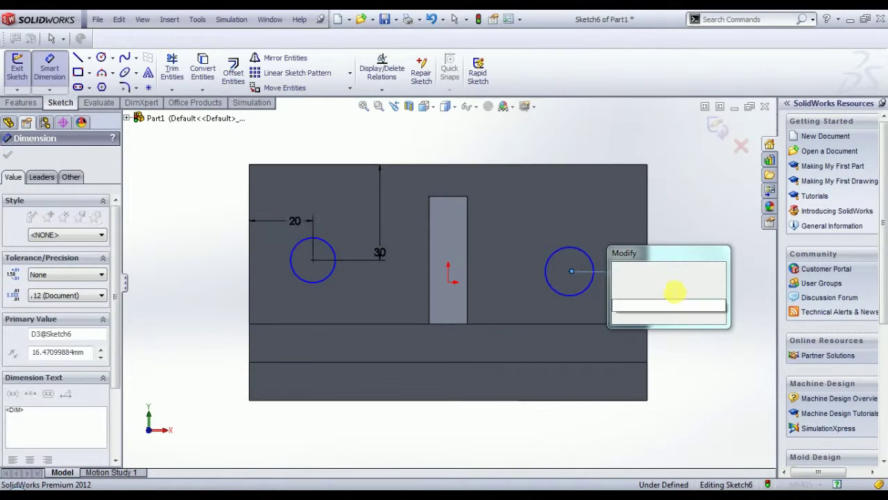
type("30")
key("Return")
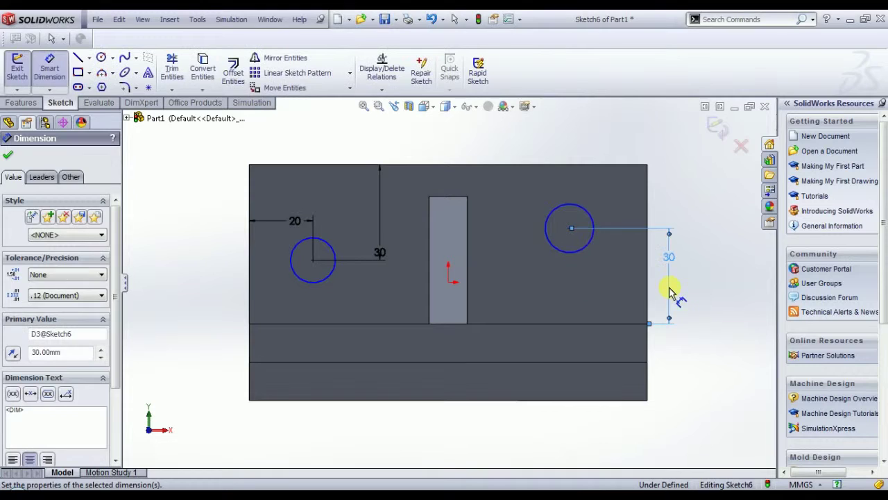
Step: Dimension the right circle's centre 20 mm from the upright plate's right edge
left_click(569, 228)
left_click(647, 217)
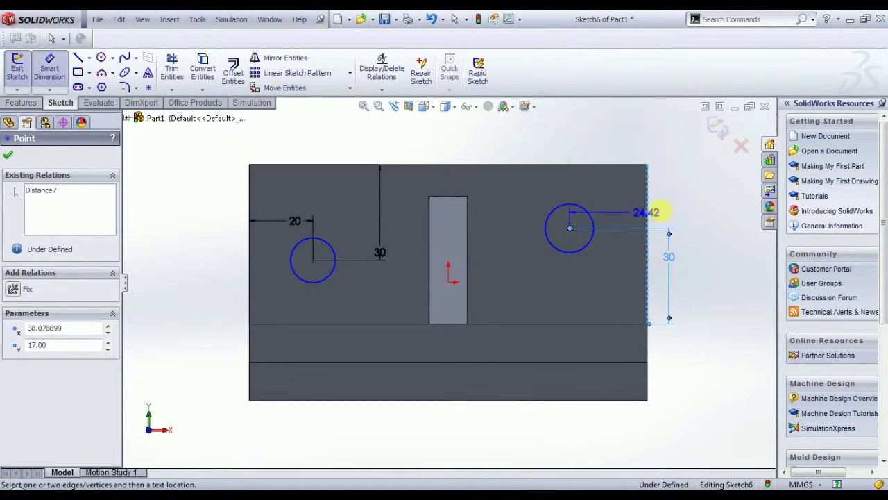
left_click(670, 206)
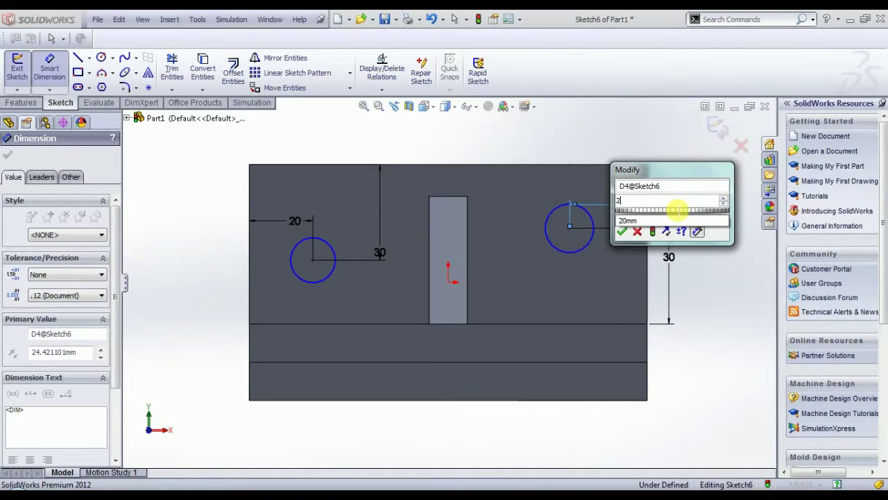
type("20")
key("Return")
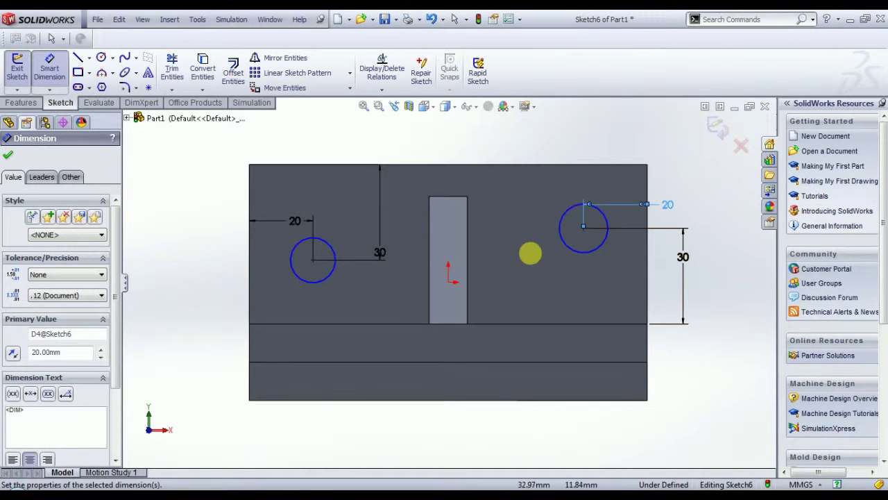
Step: Check the hole size in the reference drawing and dimension the left circle's diameter as 12 mm
left_click(222, 486)
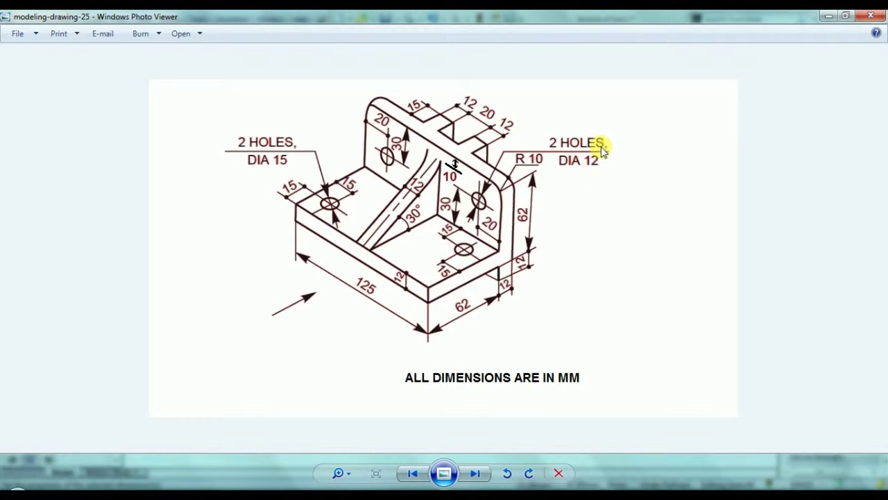
left_click(258, 486)
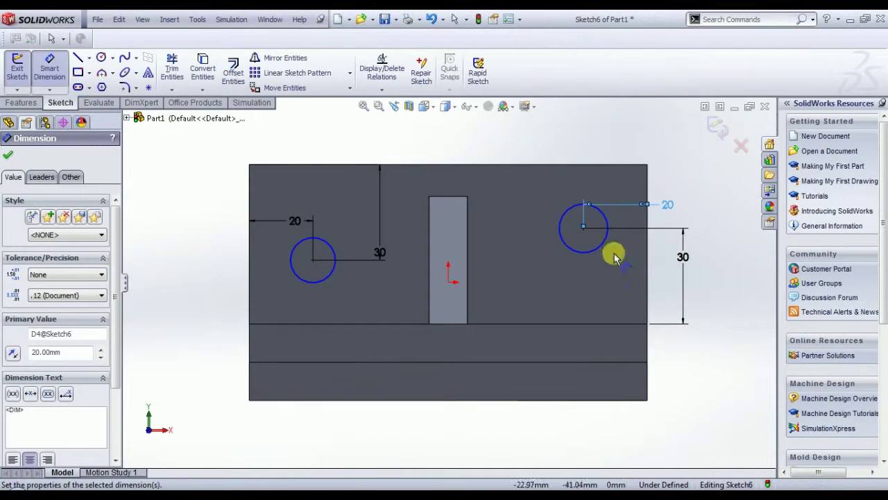
left_click(331, 252)
left_click(348, 222)
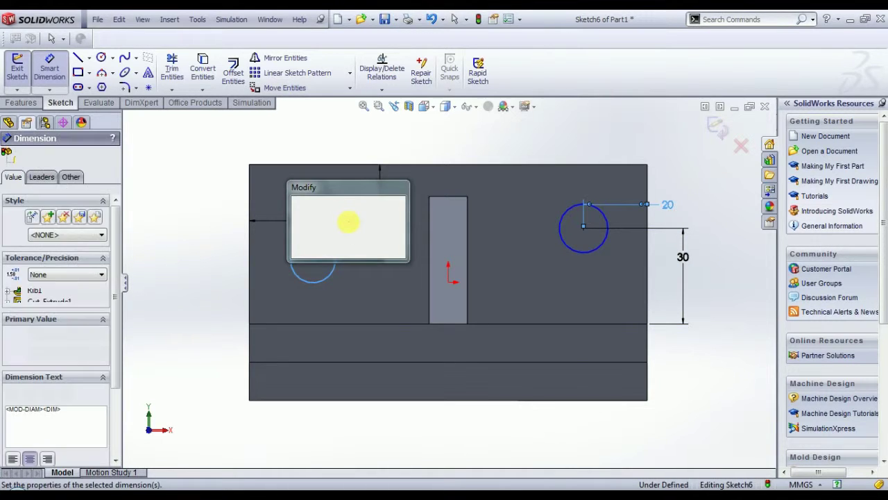
type("12")
key("Return")
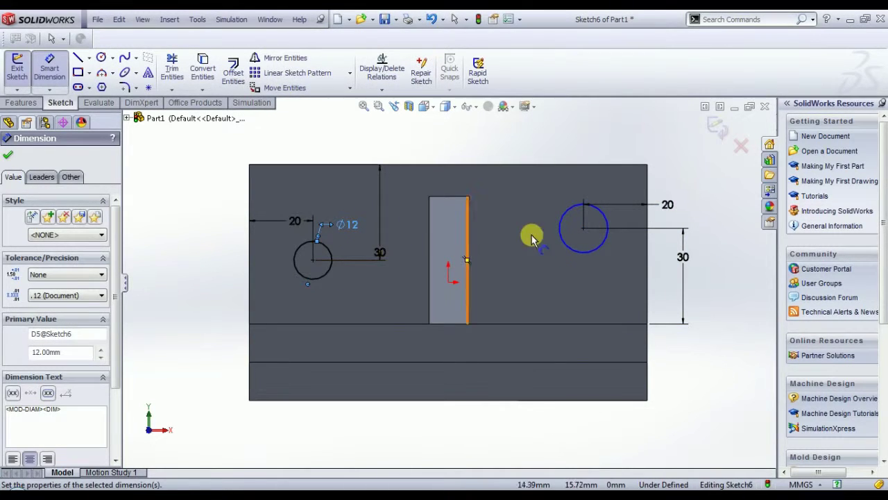
Step: Dimension the right circle's diameter as 12 mm
left_click(561, 240)
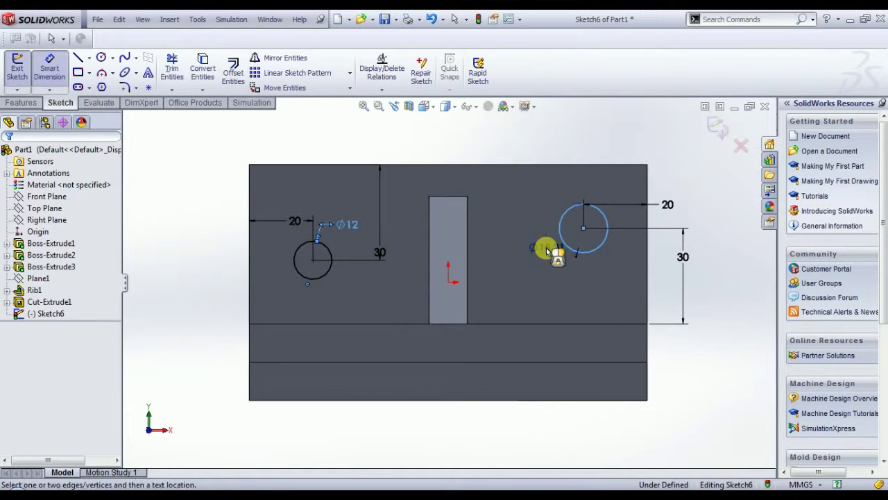
left_click(547, 249)
key("Return")
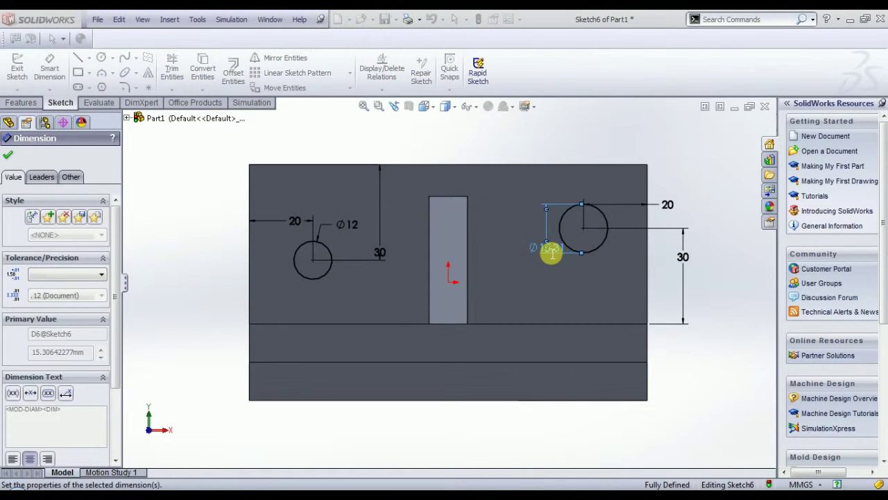
Step: Cut both circles through the upright plate with a 15 mm blind Extruded Cut
left_click(21, 102)
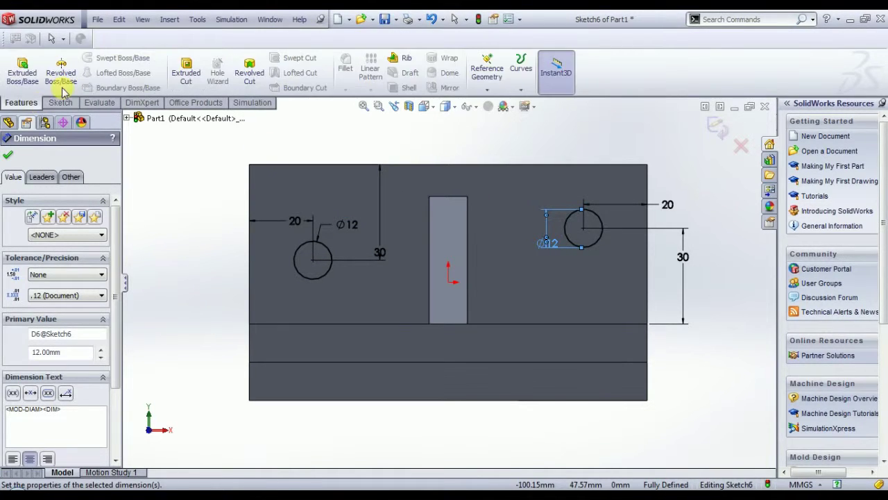
left_click(186, 75)
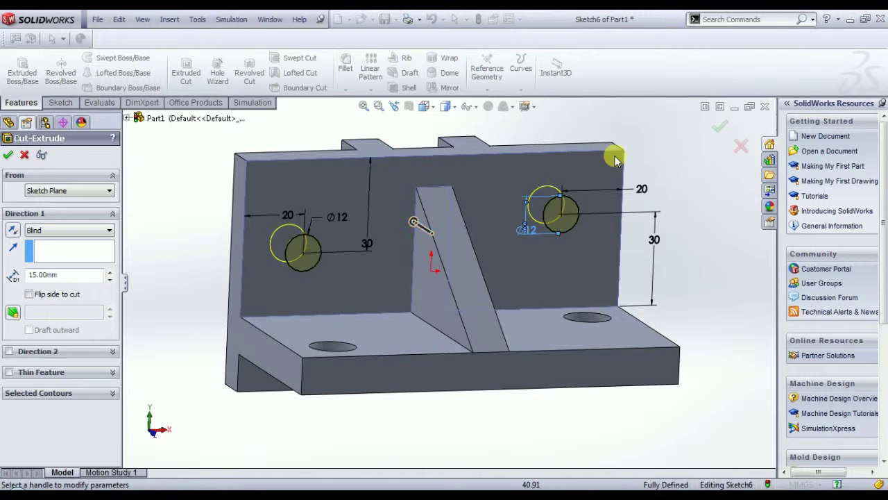
left_click(718, 130)
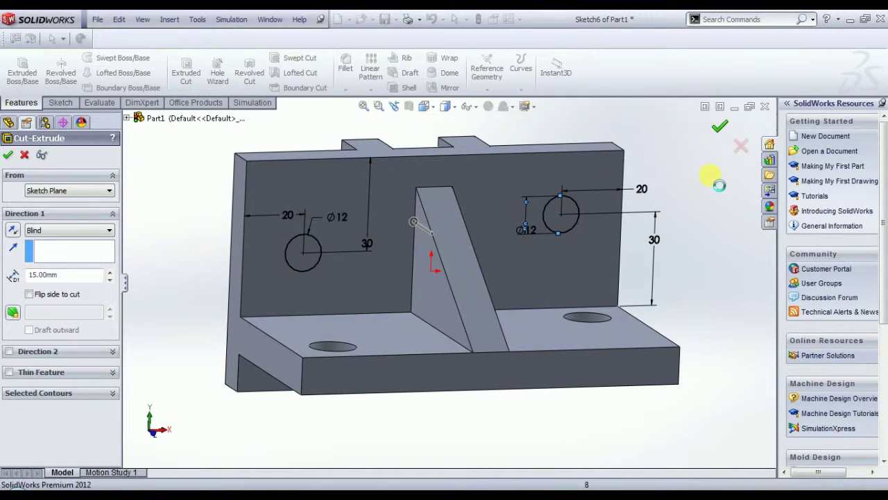
left_click(723, 254)
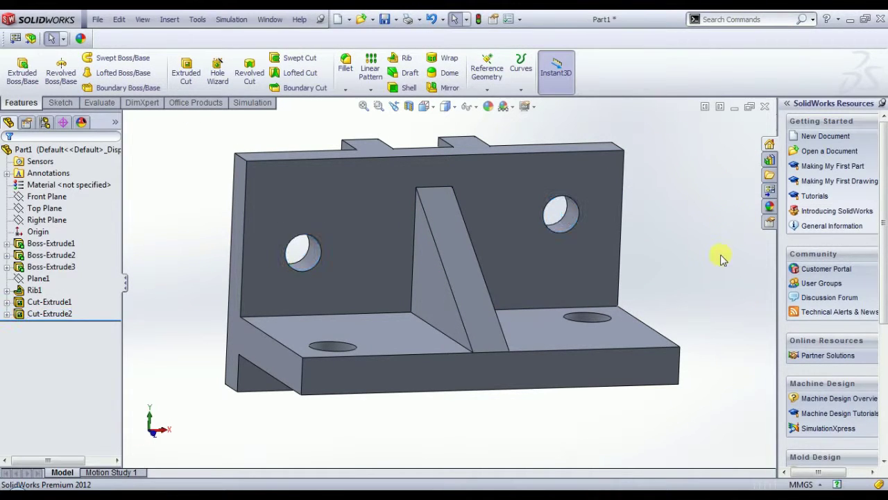
Step: Compare the bracket with the modeling-drawing-25 reference in Windows Photo Viewer
scroll(723, 254, "up", 3)
middle_click_drag(694, 278, 627, 322)
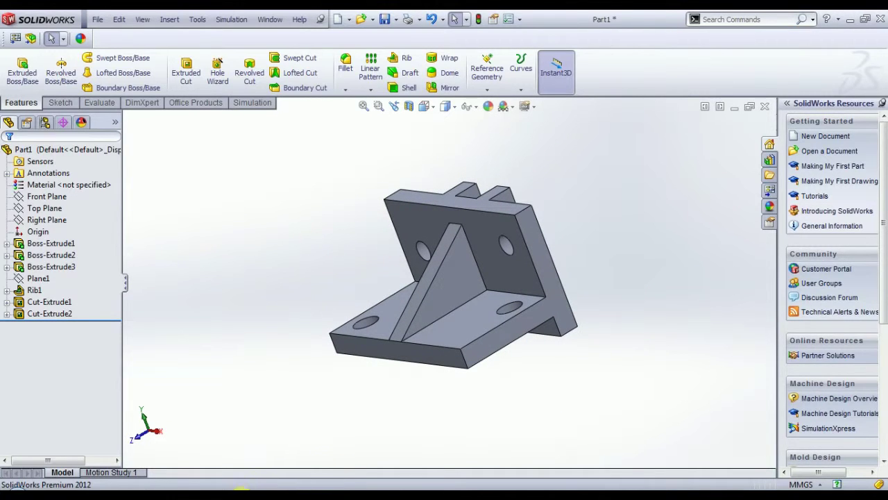
left_click(241, 495)
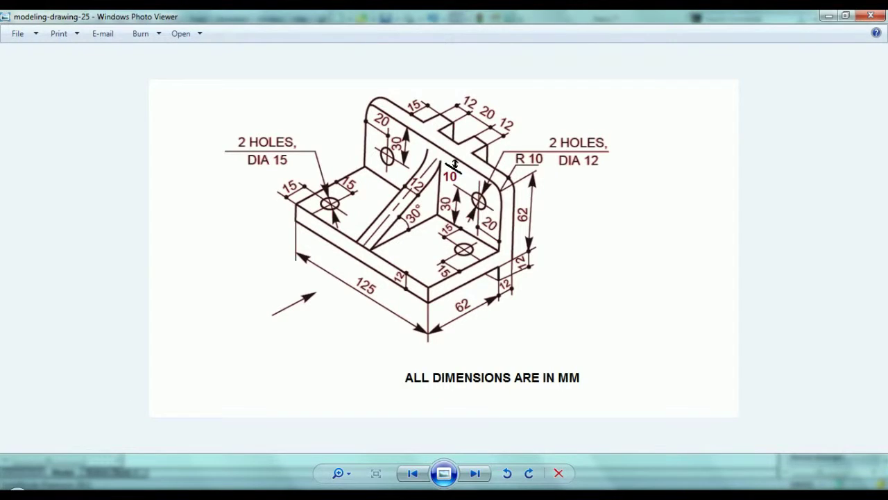